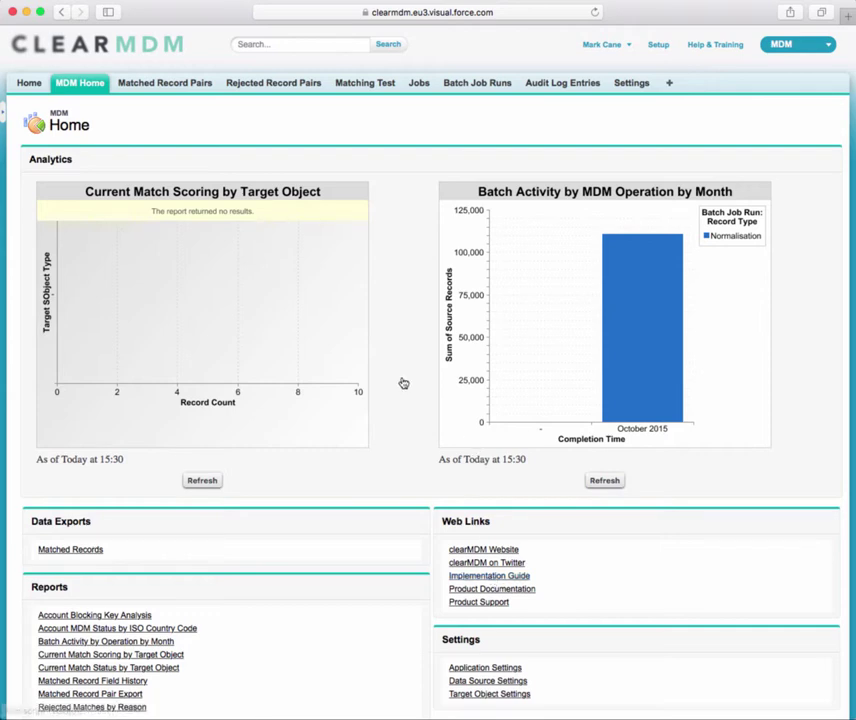
Search for the customer's first name and open the first matching person account.
click(258, 46)
text(sixta)
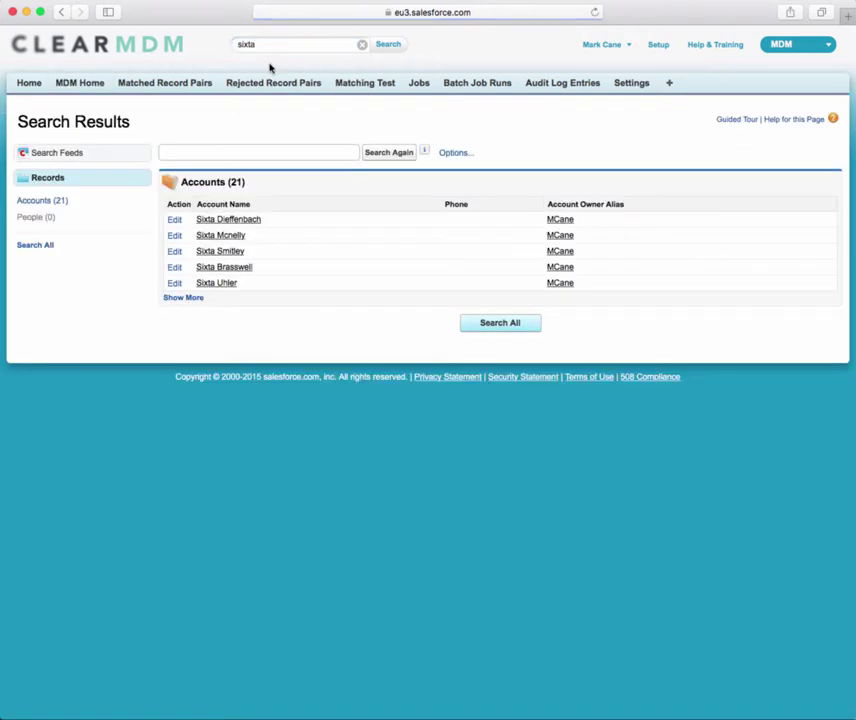
click(226, 220)
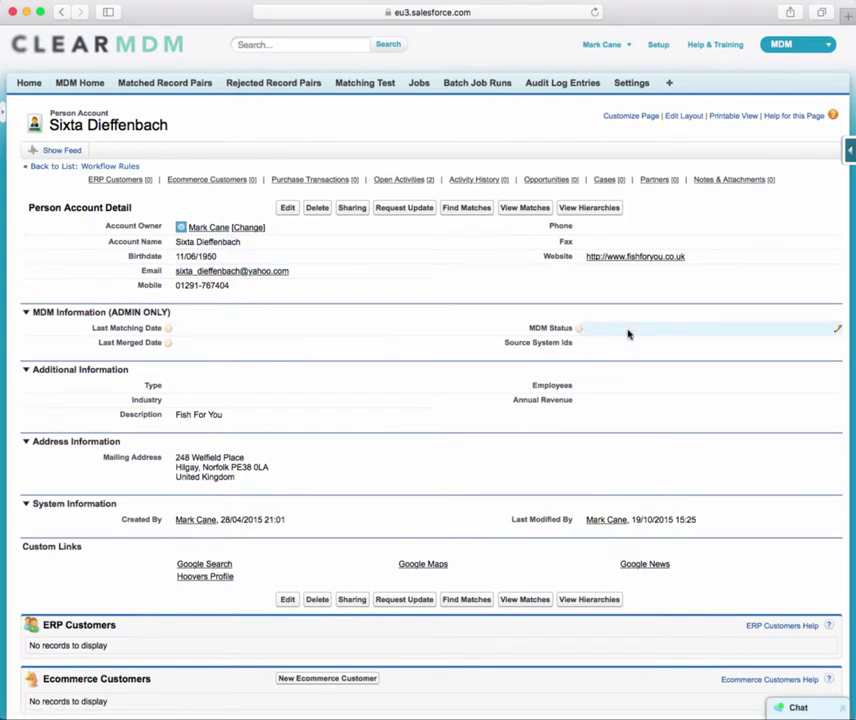
Examine the person account's details, MDM information and related customer, transaction and activity lists.
scroll(489, 450, down, 5)
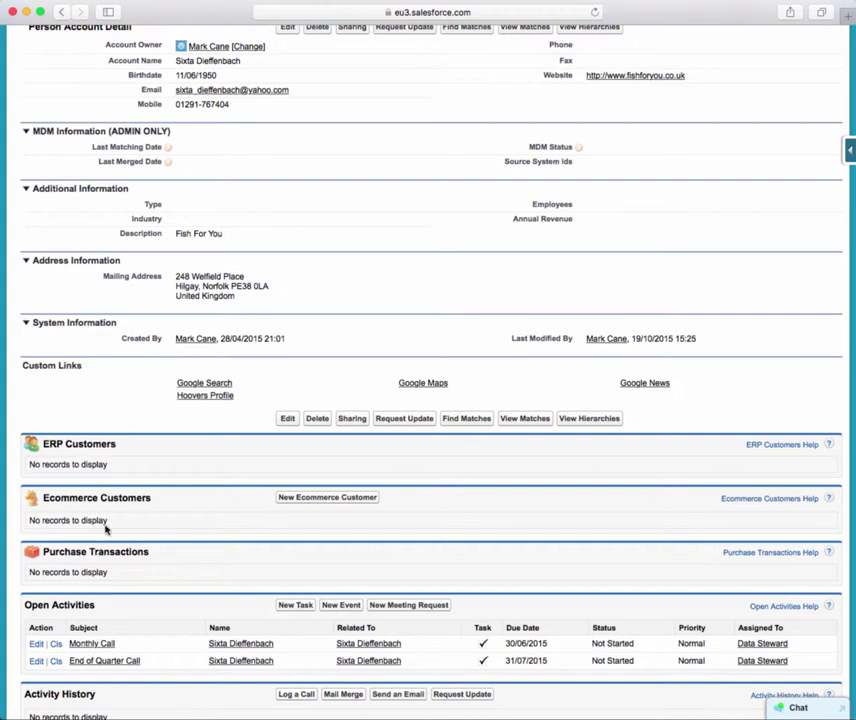
scroll(105, 530, up, 2)
scroll(105, 530, down, 1)
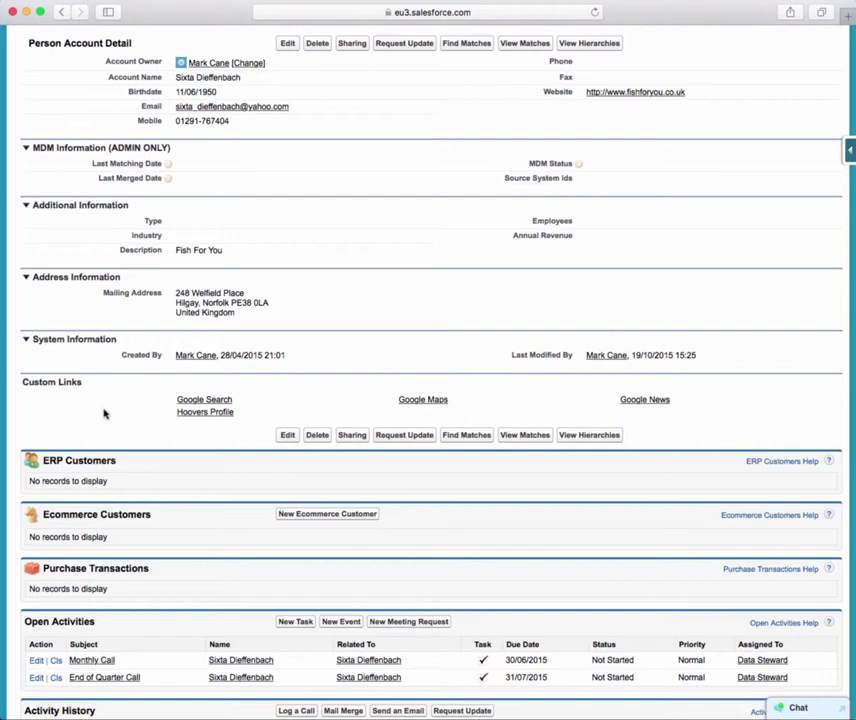
scroll(104, 413, up, 3)
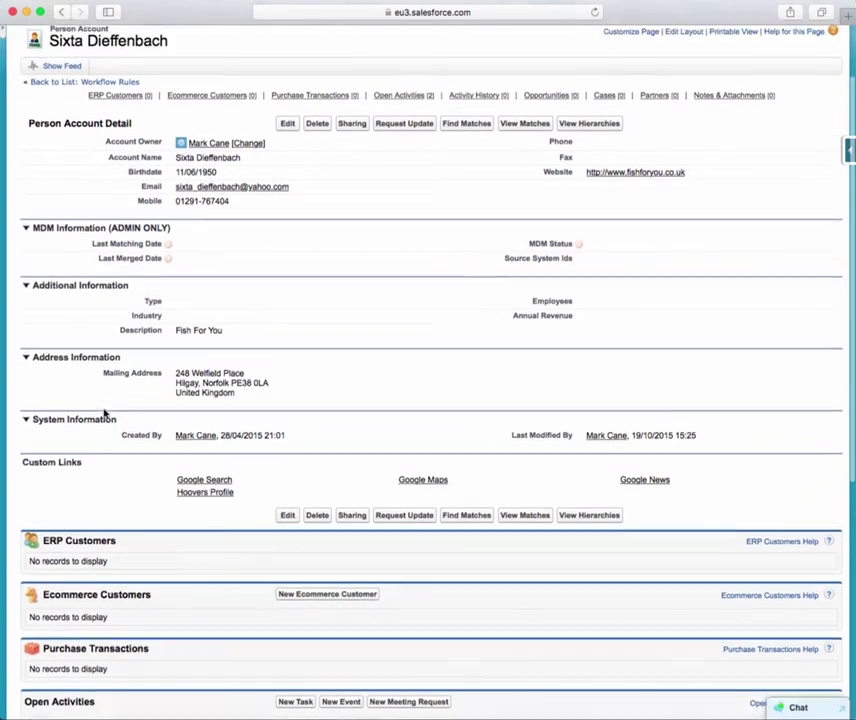
scroll(104, 413, down, 1)
scroll(104, 413, up, 1)
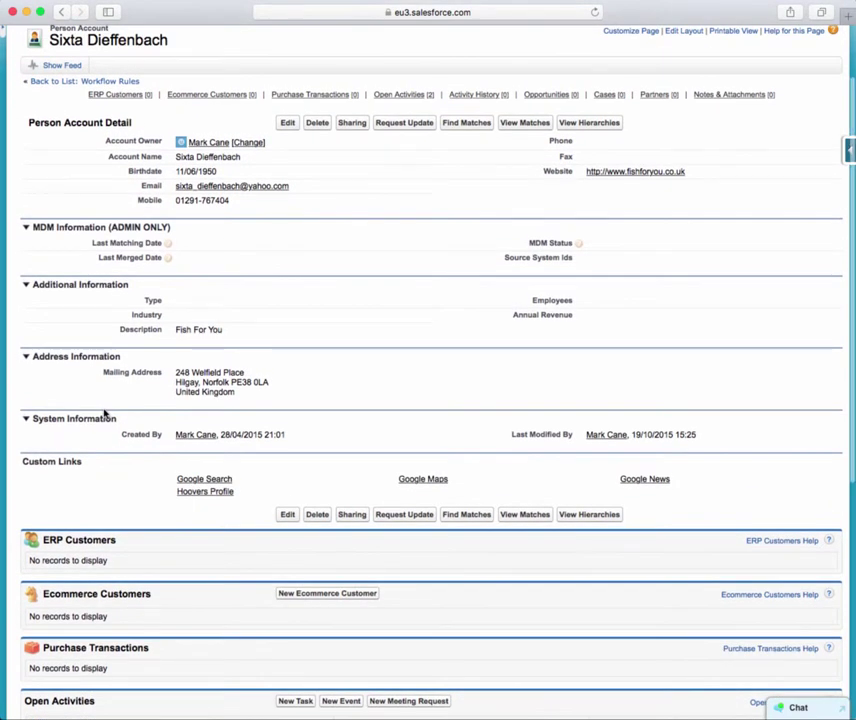
scroll(104, 413, down, 2)
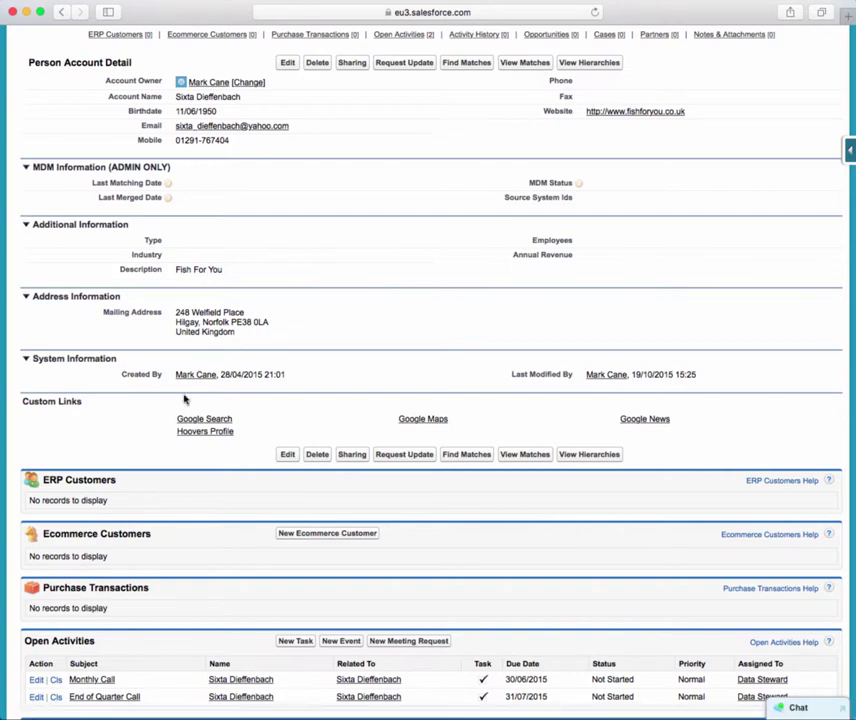
scroll(184, 399, up, 2)
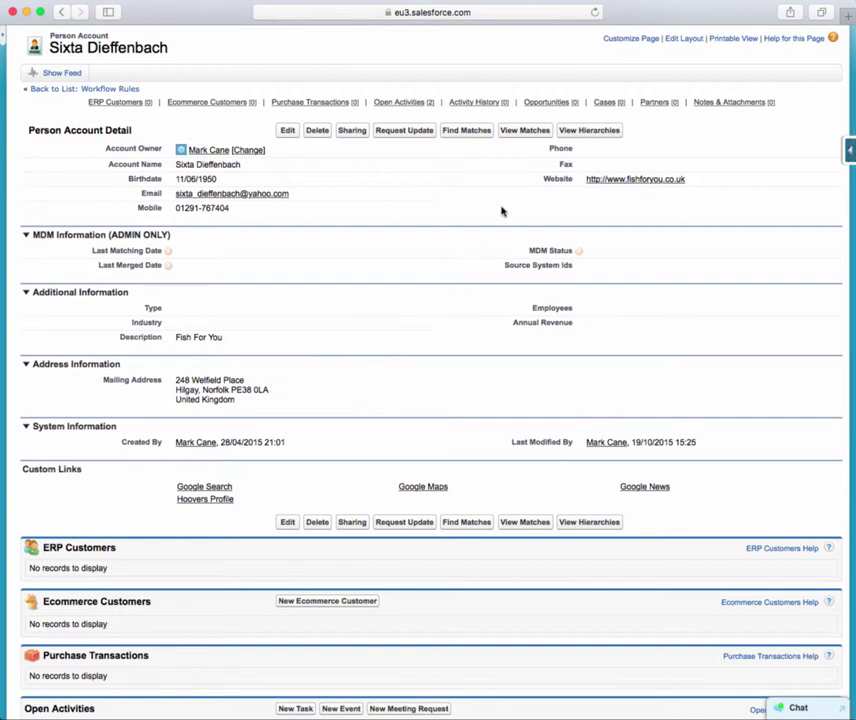
Find matches for the person account and save them as matched record pairs, overriding any existing pairs.
click(466, 135)
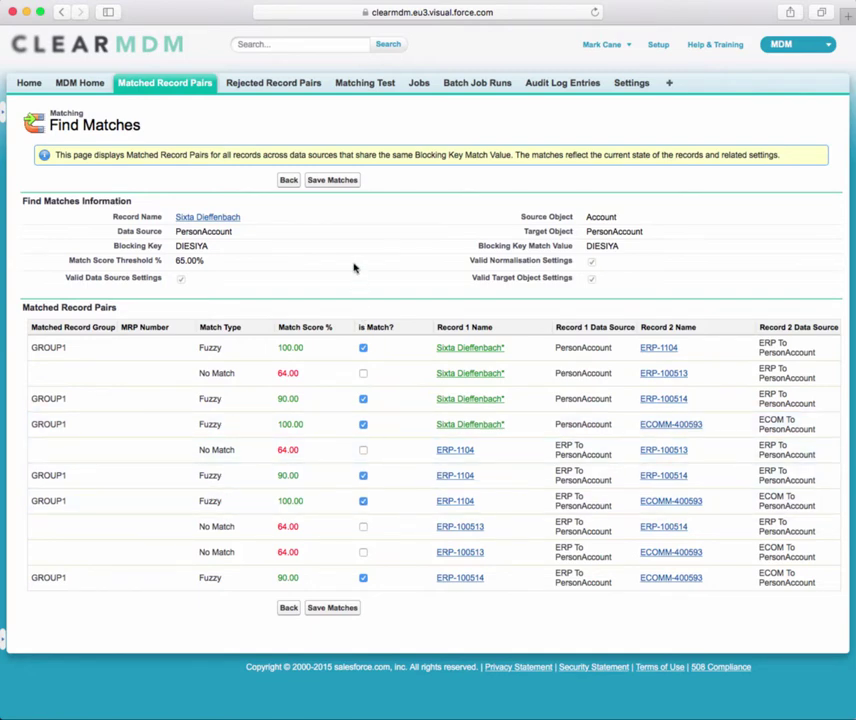
click(337, 181)
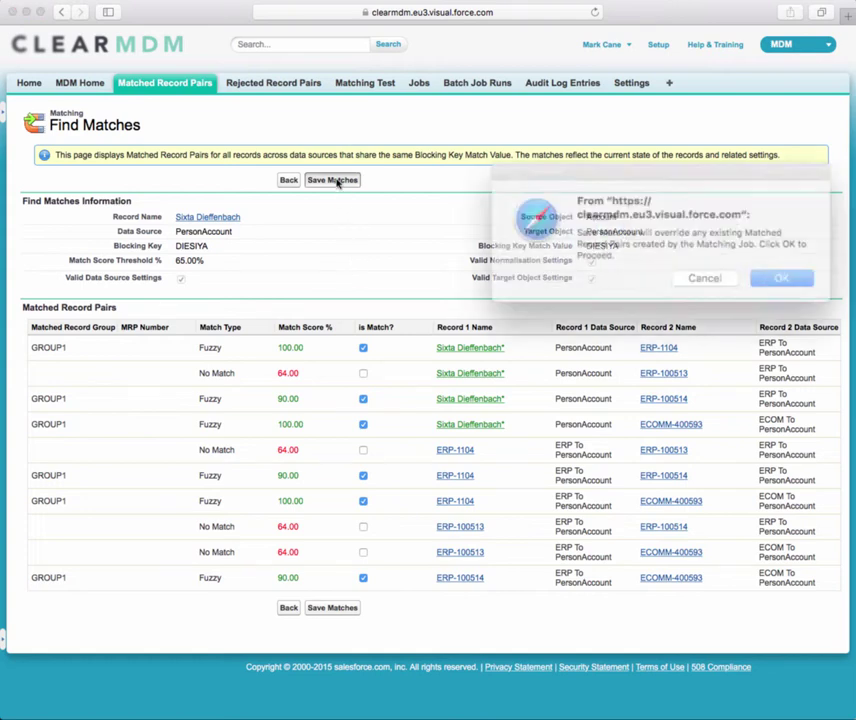
click(770, 272)
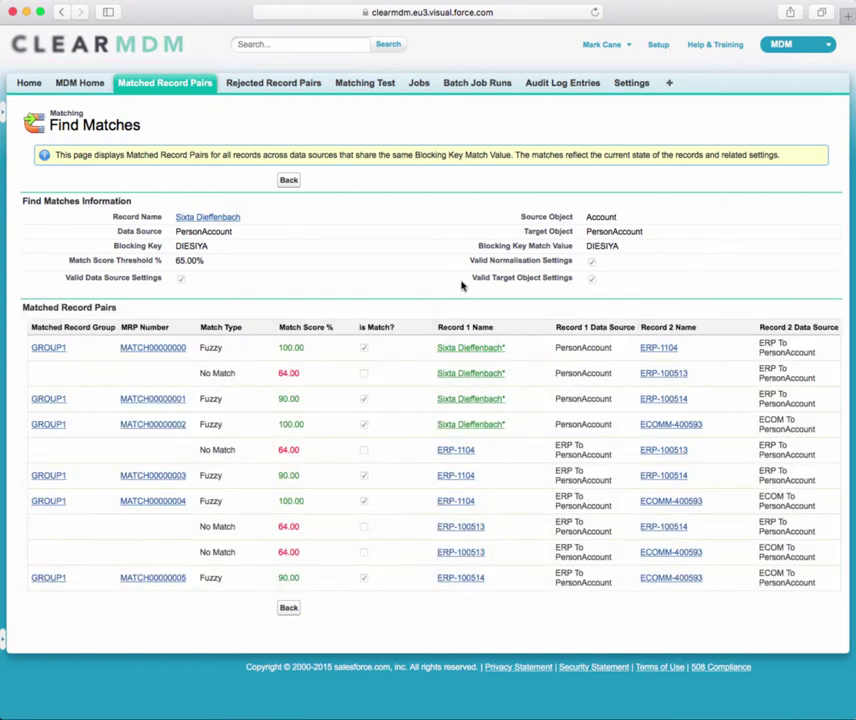
Open the matched record group GROUP1 and start merging its records.
click(47, 349)
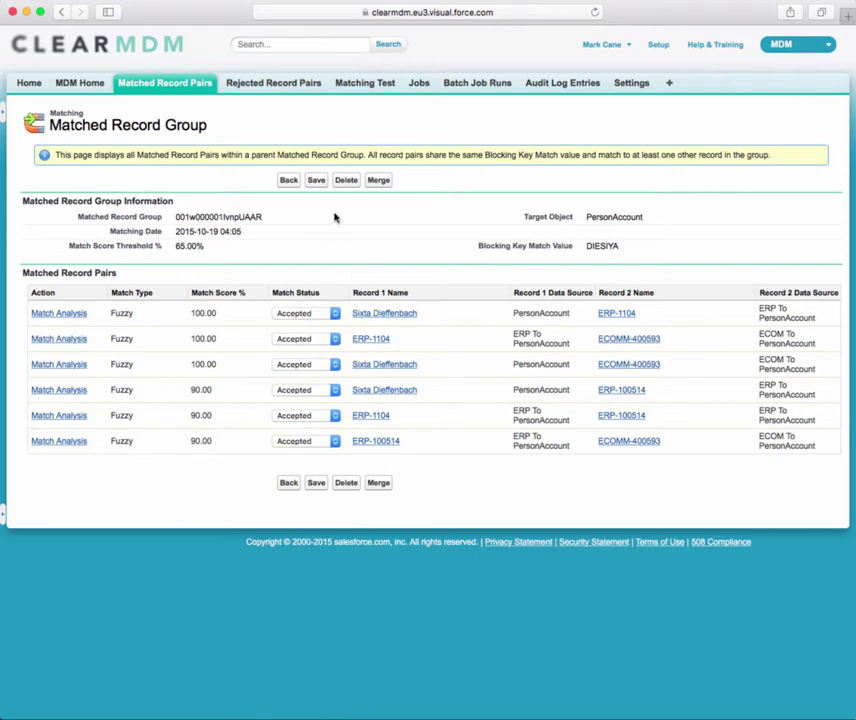
click(379, 181)
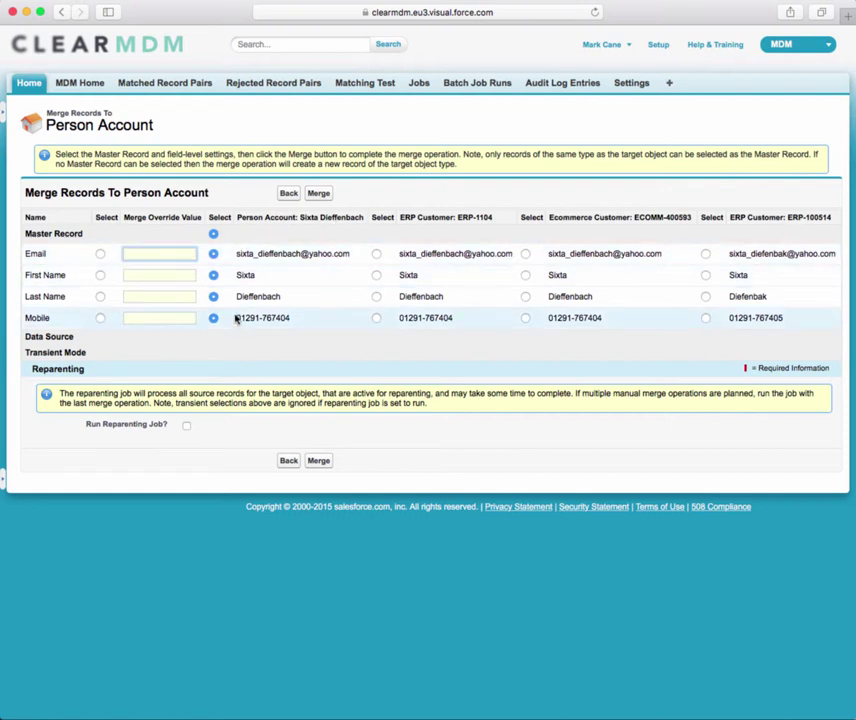
Enter the person account's mobile number with its last digit changed to 5 as the Mobile merge override and select that override.
drag(269, 318, 232, 317)
key(ctrl+c)
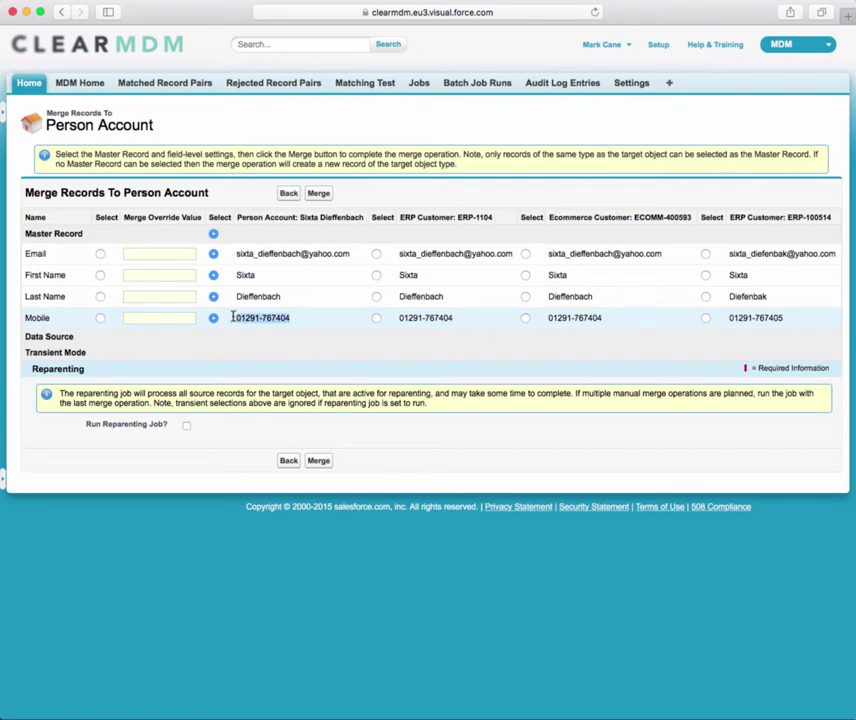
click(141, 317)
key(ctrl+v)
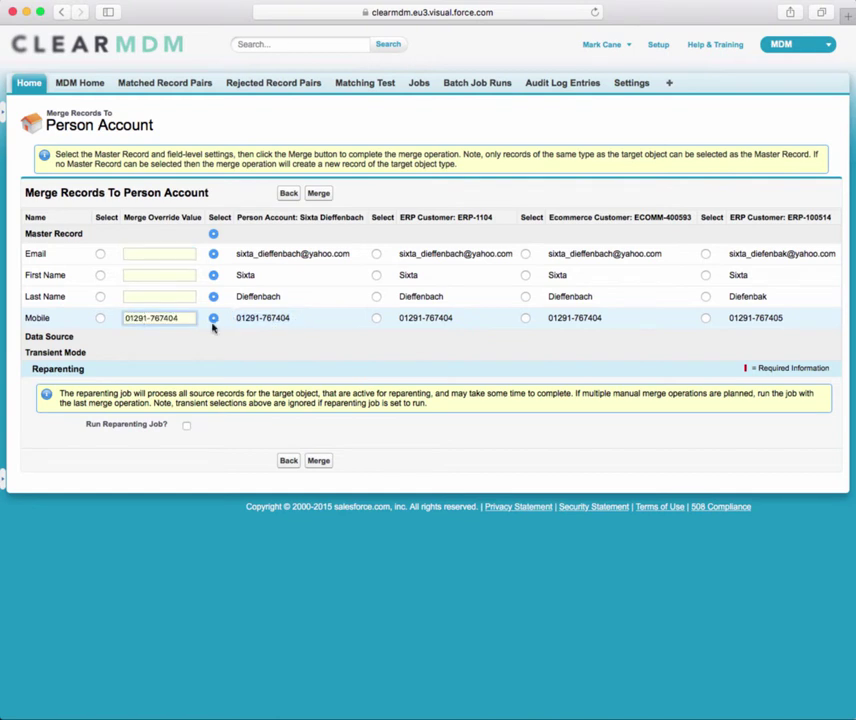
key(BackSpace)
text(5)
click(100, 318)
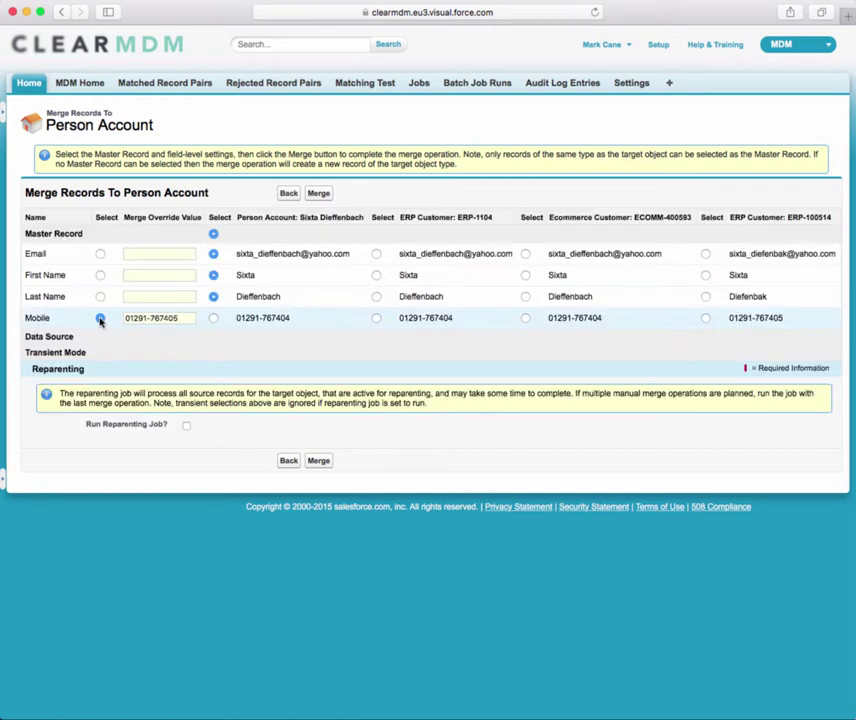
Enable the reparenting job and merge the matched records into the person account.
click(186, 425)
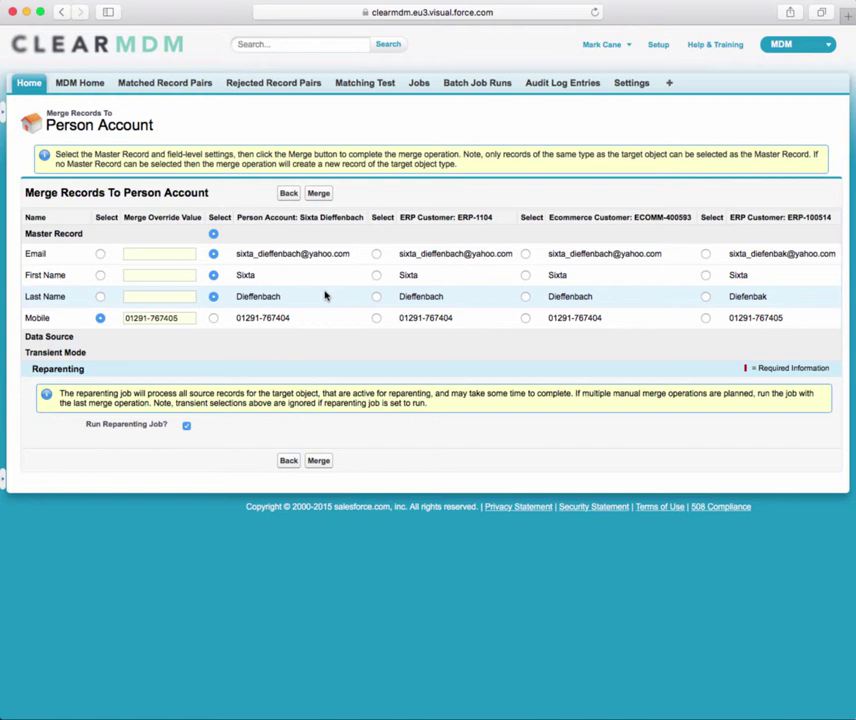
click(325, 461)
click(760, 262)
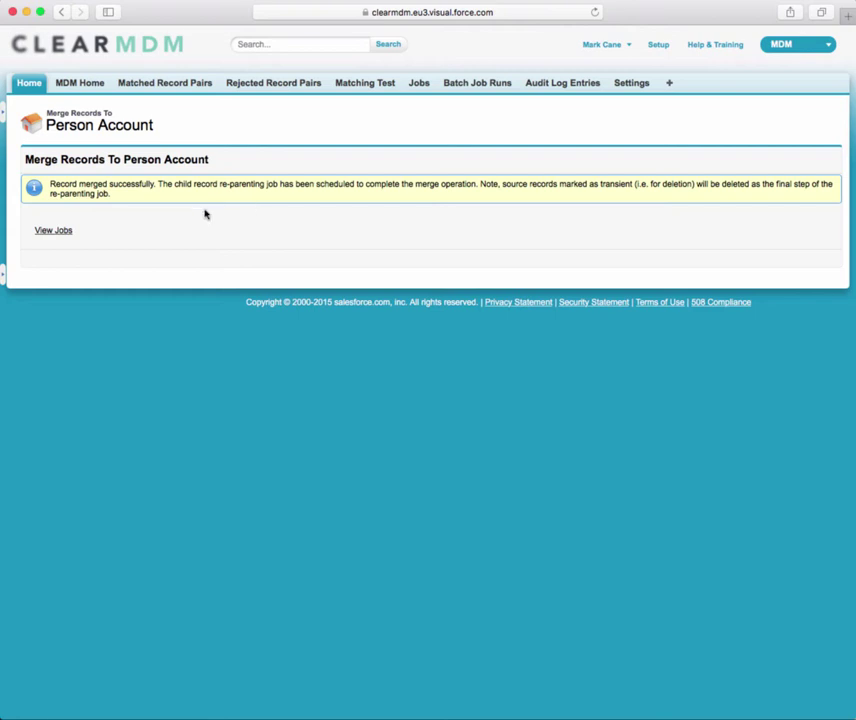
View the MDM jobs and refresh the list to check the reparenting job's progress.
click(62, 235)
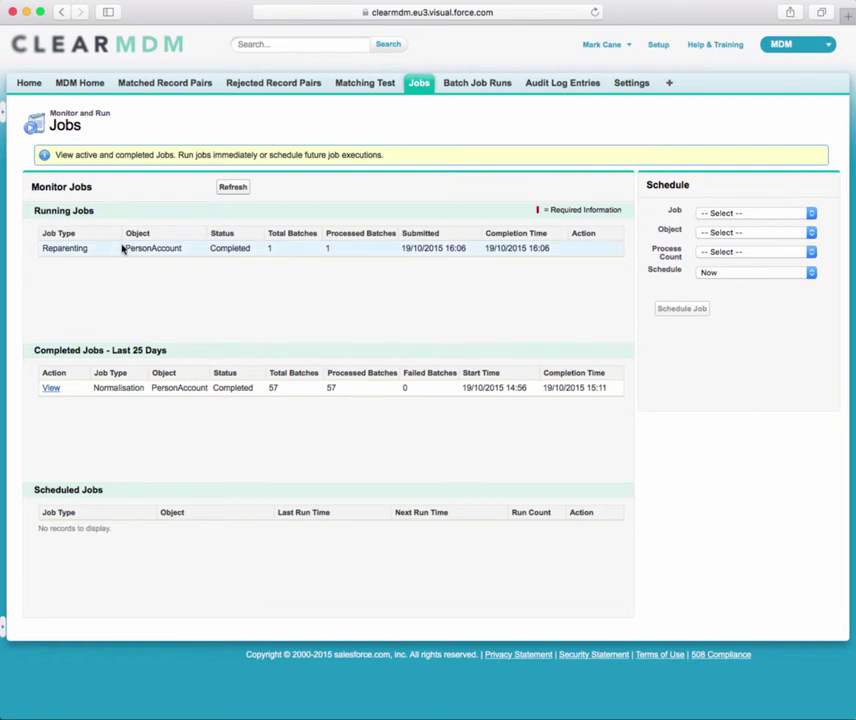
click(232, 189)
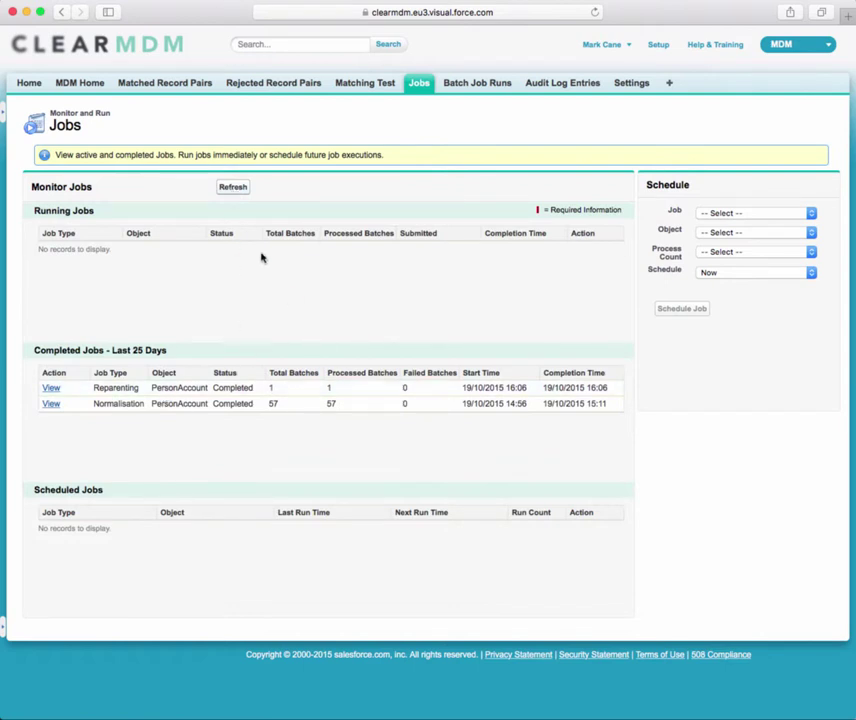
Search for the merged person account, open it and review its MDM information and related lists.
click(261, 46)
text(sixta)
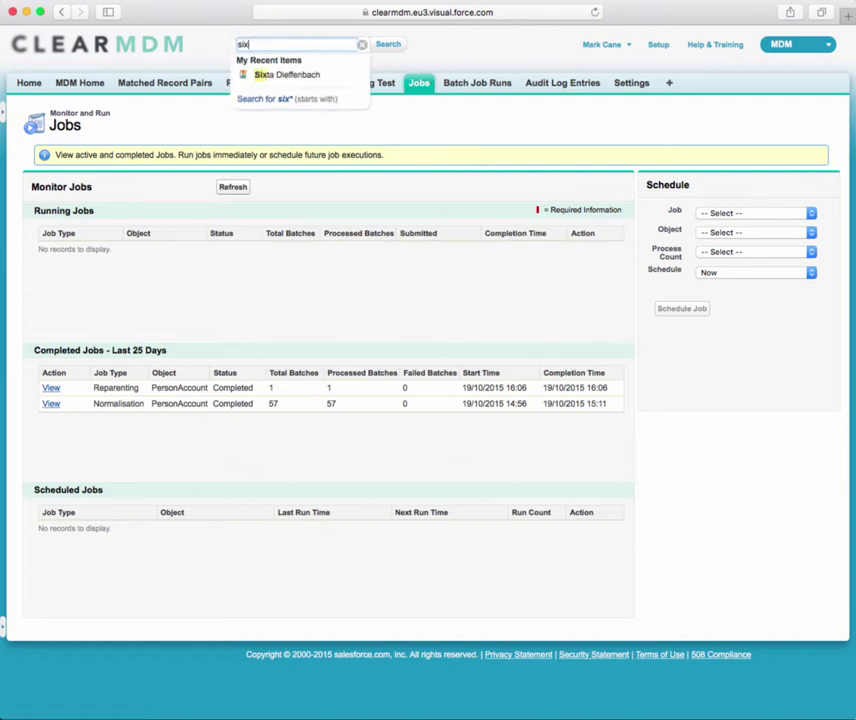
click(265, 76)
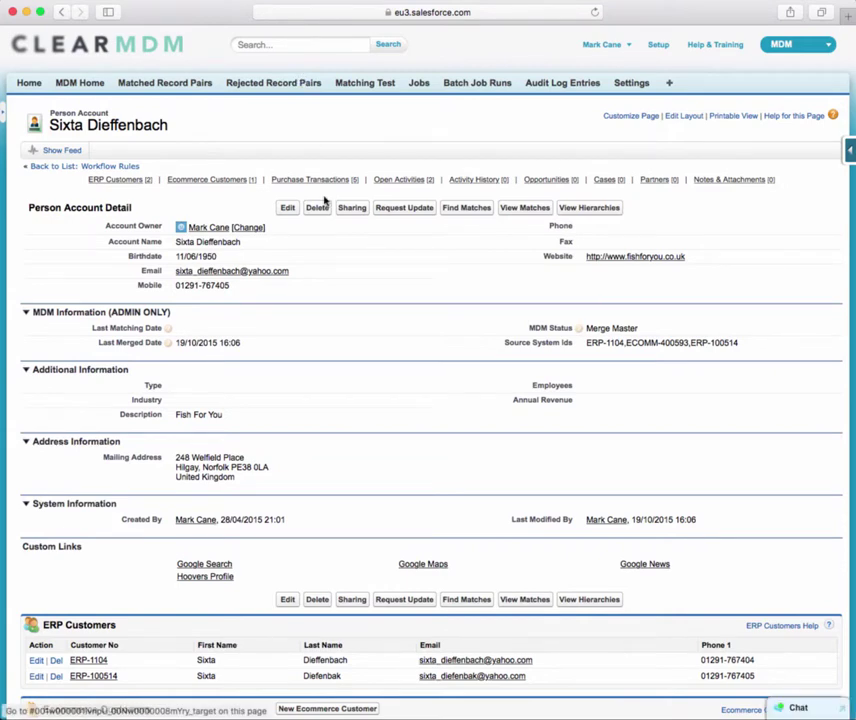
scroll(336, 323, down, 2)
scroll(337, 332, down, 4)
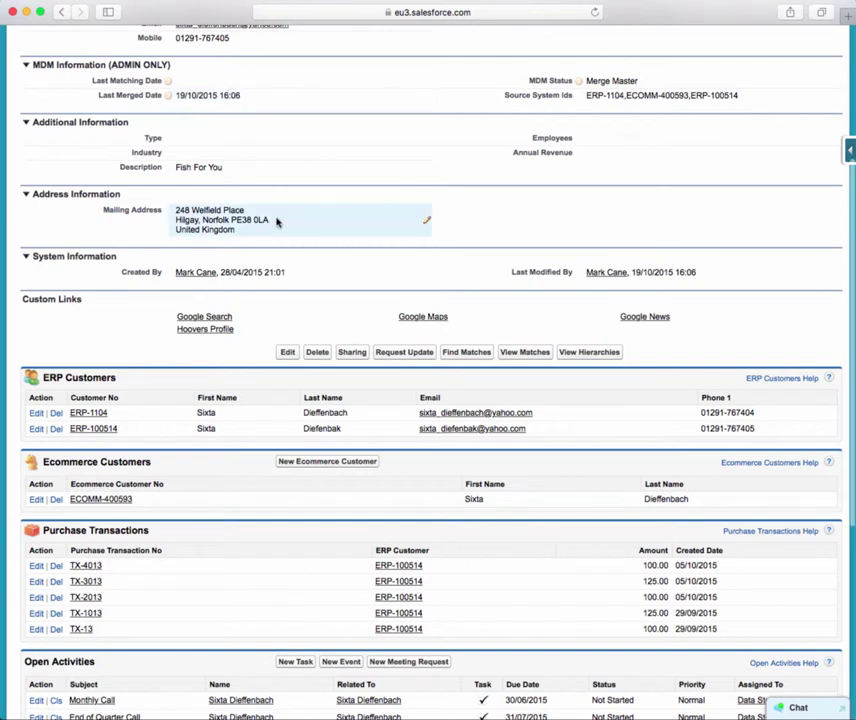
scroll(278, 222, down, 1)
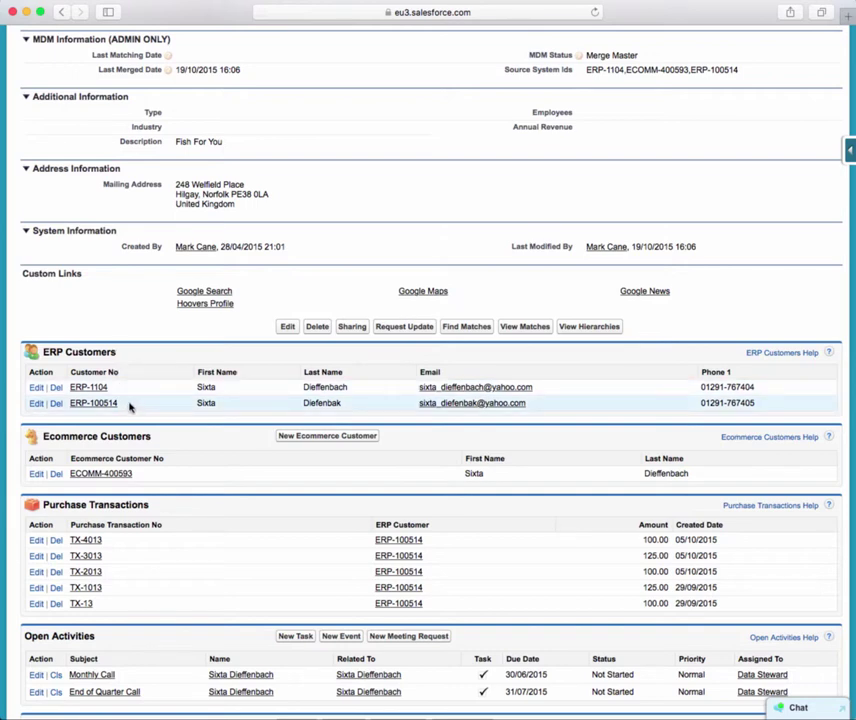
Inspect the first related ERP customer's MDM status and return to the person account it is linked to.
click(95, 387)
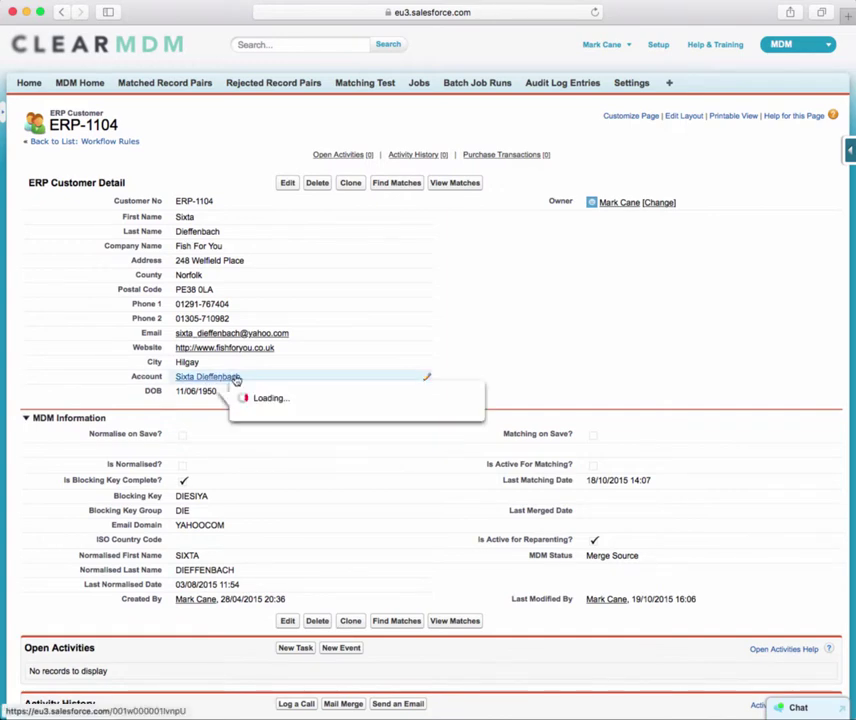
click(229, 378)
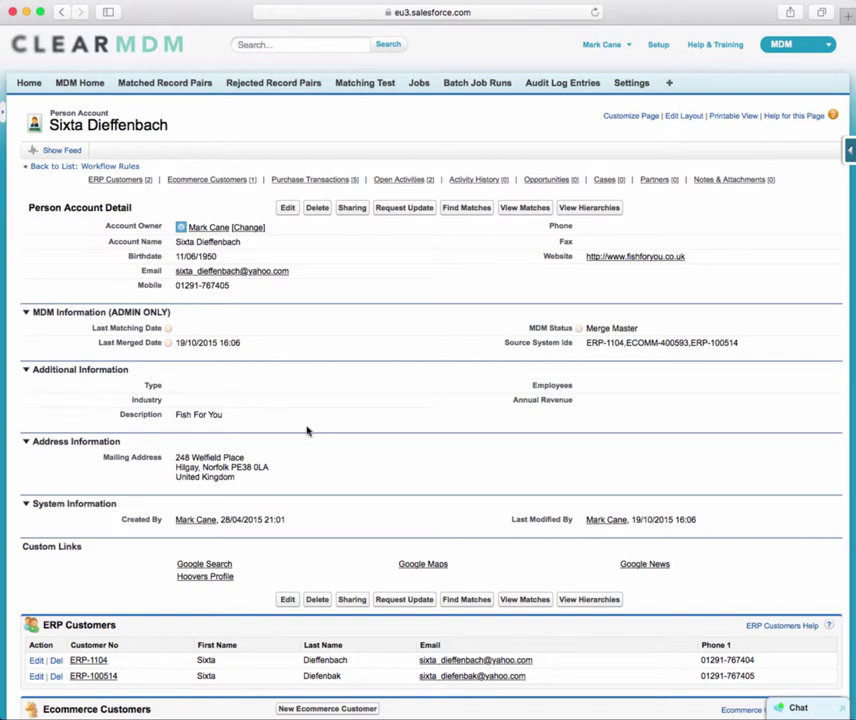
Examine the merged account's mobile number, MDM status, source system ids, related customers and purchase transactions.
scroll(307, 430, down, 3)
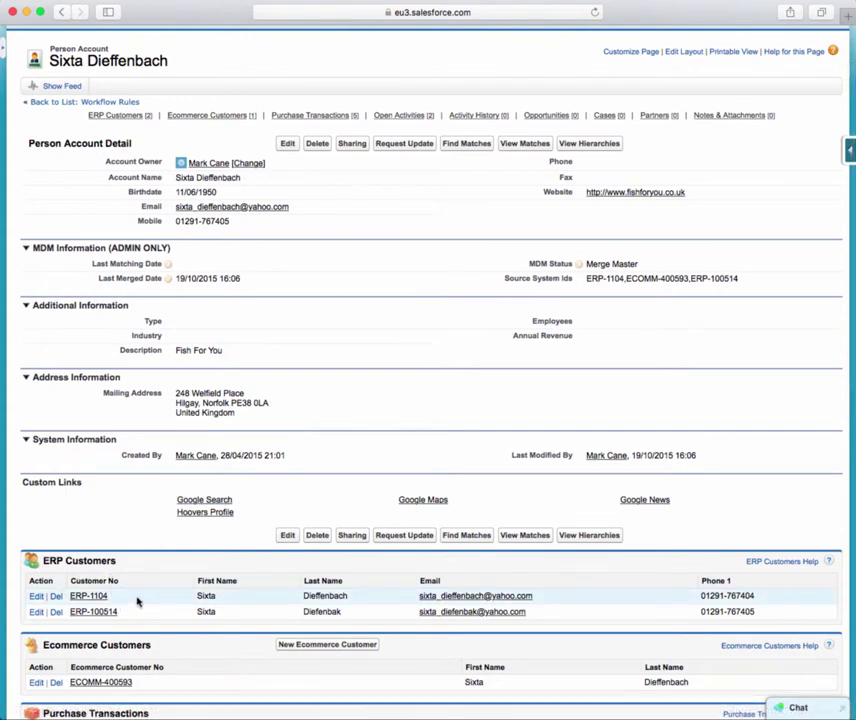
scroll(137, 598, down, 2)
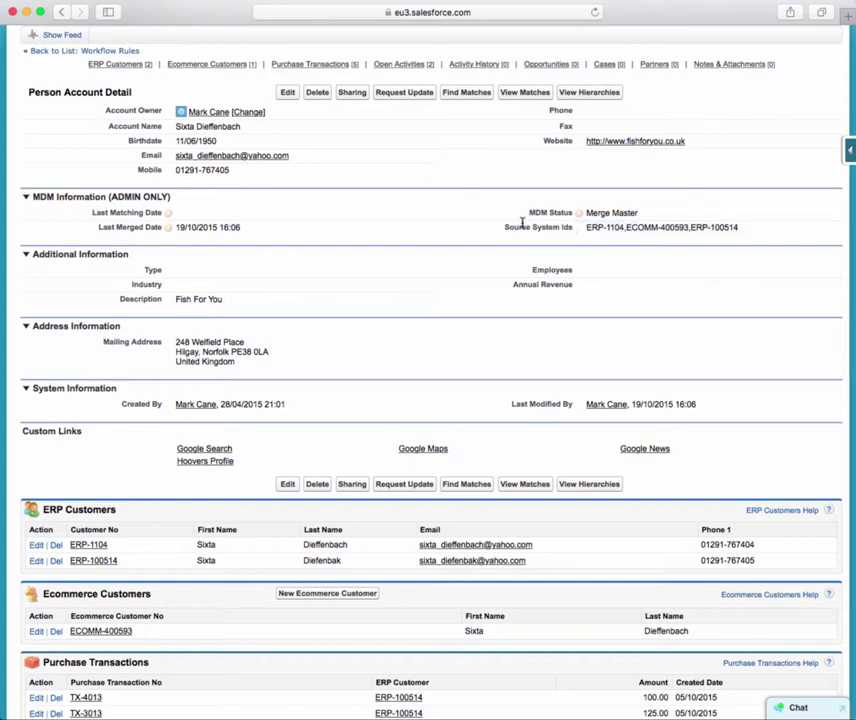
double_click(585, 227)
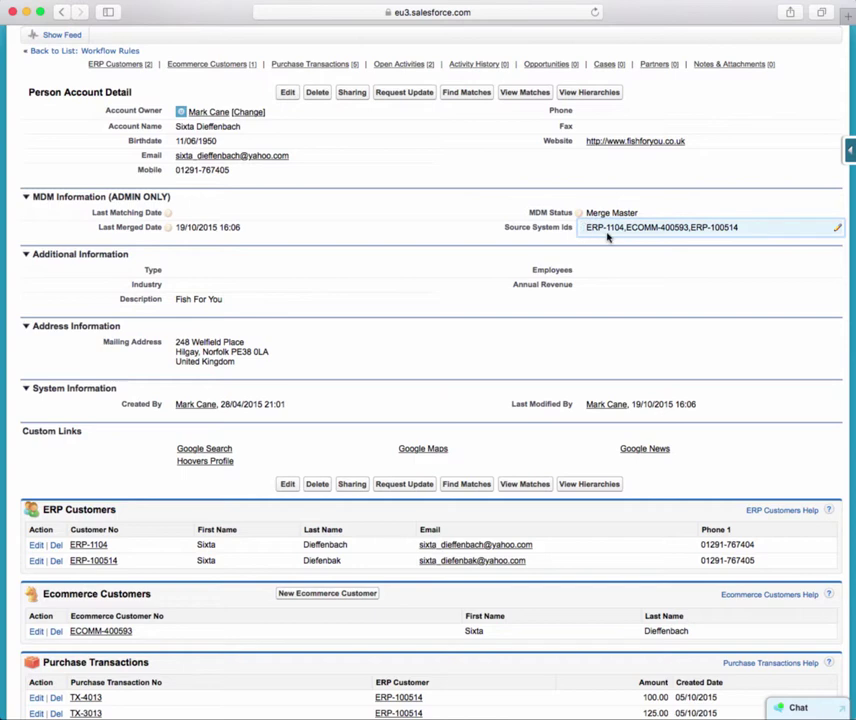
click(548, 240)
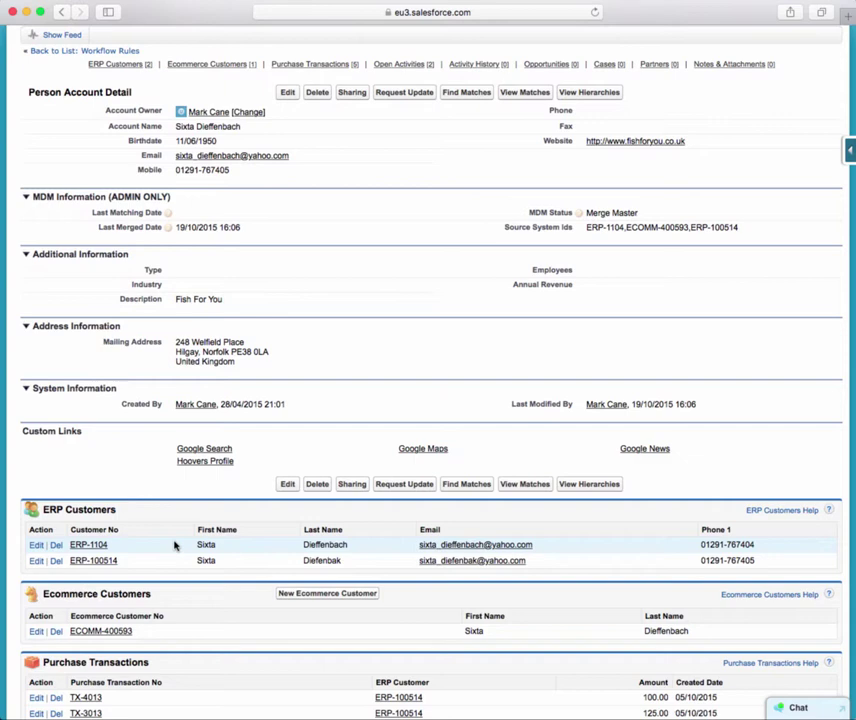
scroll(174, 545, down, 5)
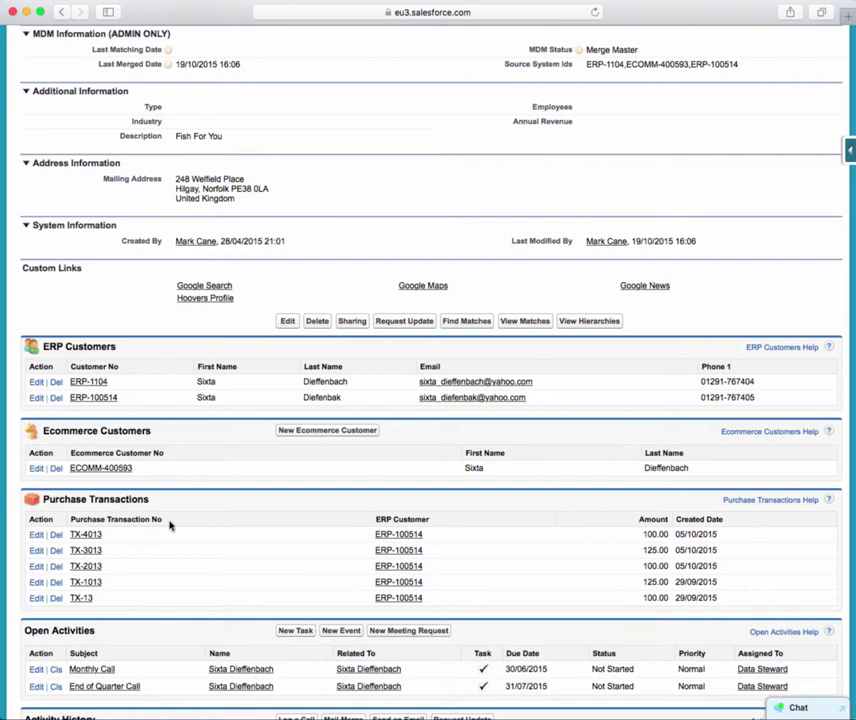
scroll(169, 525, up, 5)
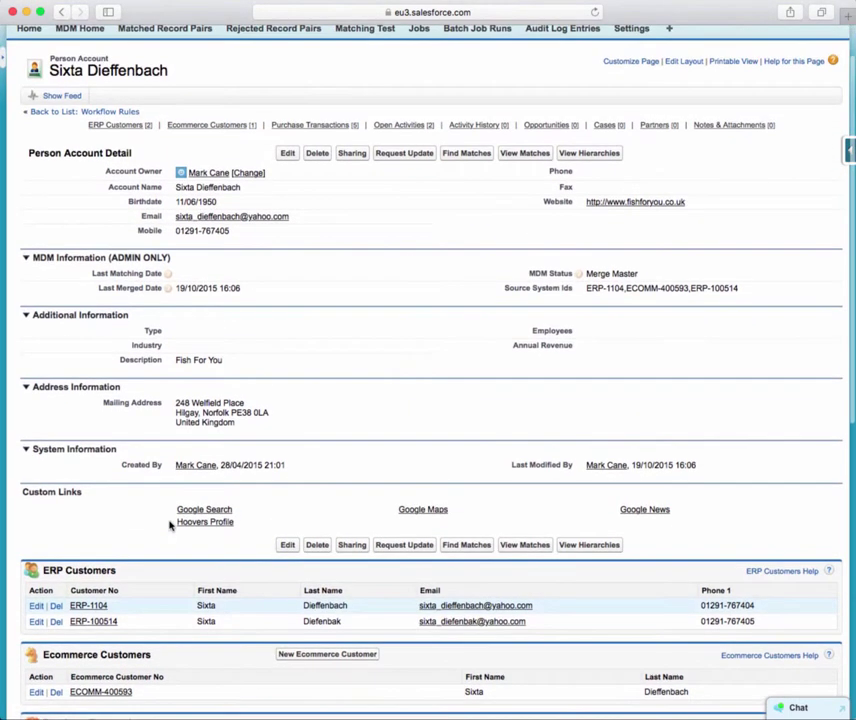
scroll(169, 525, down, 1)
scroll(169, 525, down, 4)
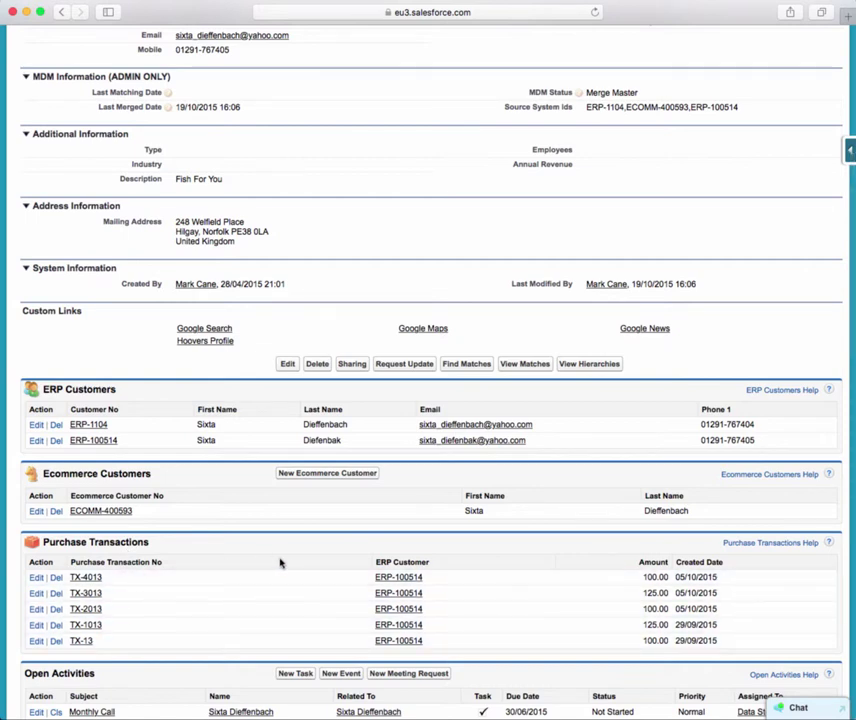
scroll(512, 576, up, 3)
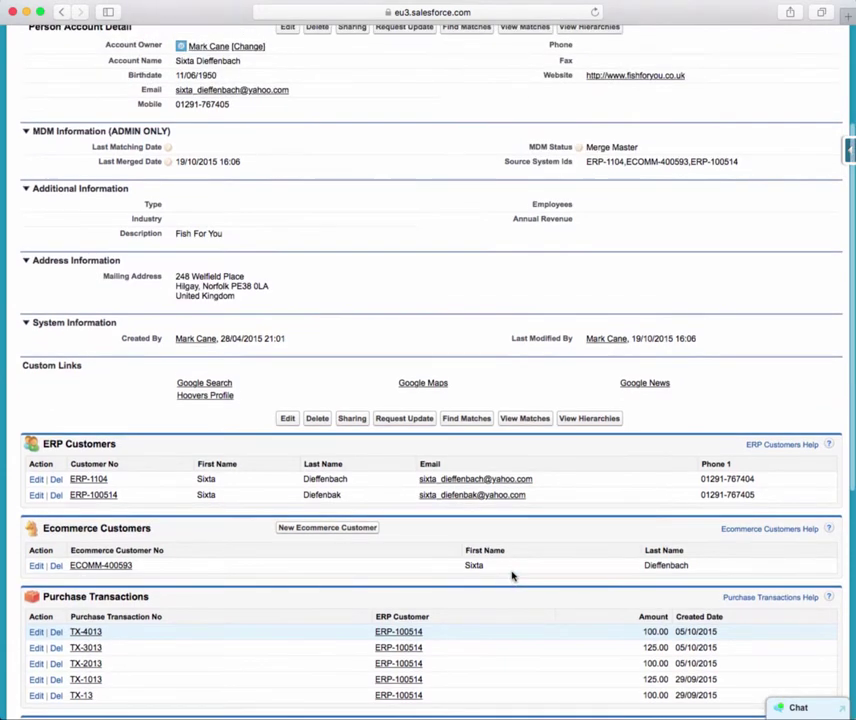
scroll(512, 576, up, 3)
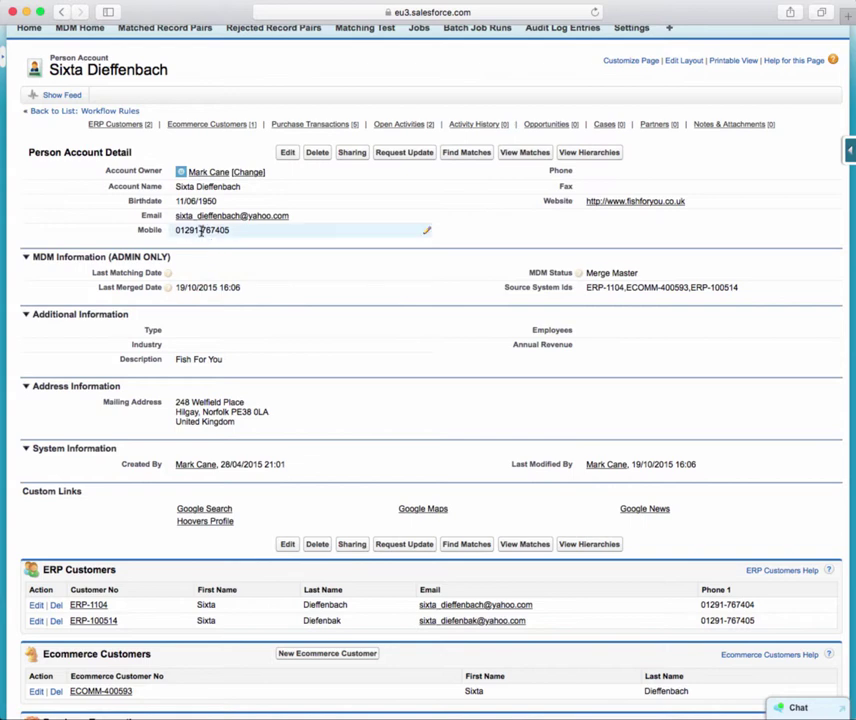
Add a custom rollup setting named Annual Revenue in the MDM settings.
scroll(202, 233, down, 3)
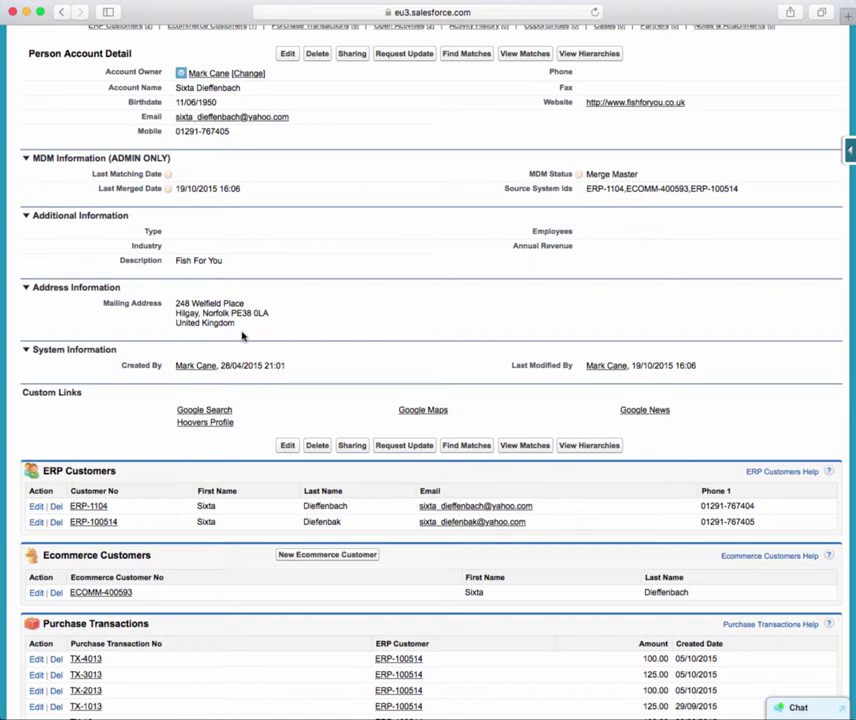
scroll(242, 336, down, 2)
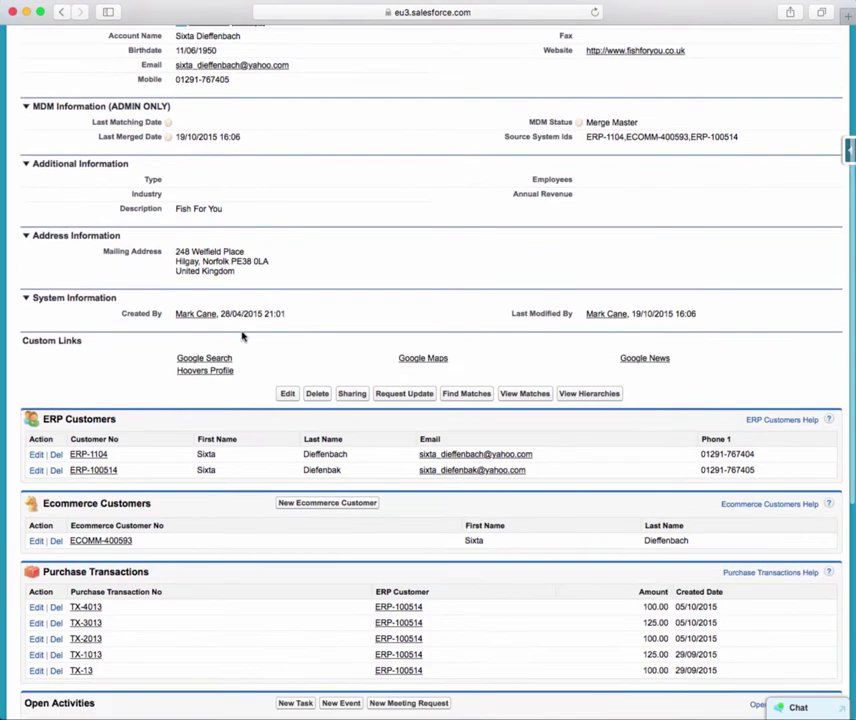
scroll(255, 519, up, 4)
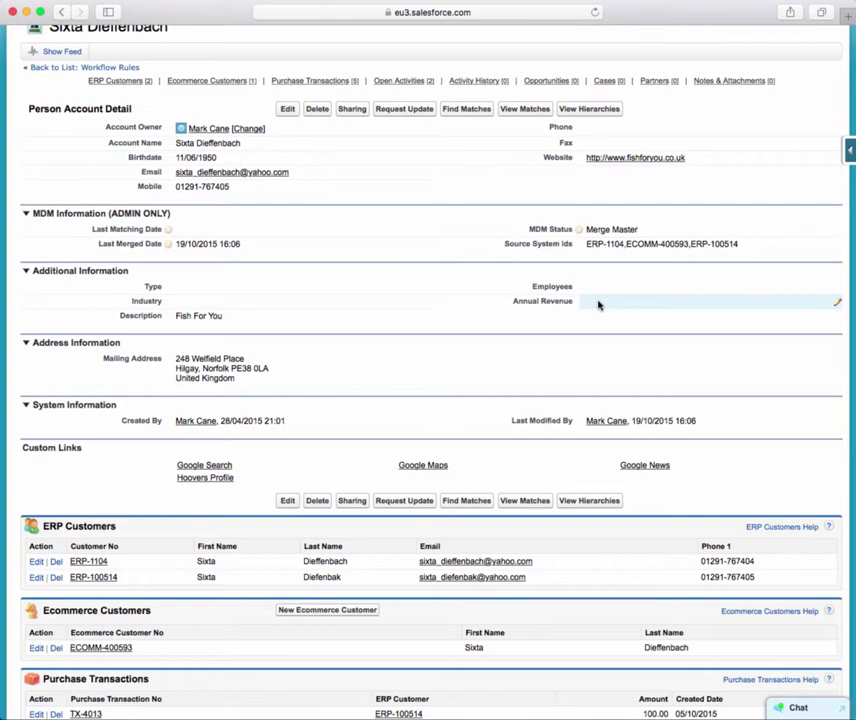
scroll(560, 299, up, 4)
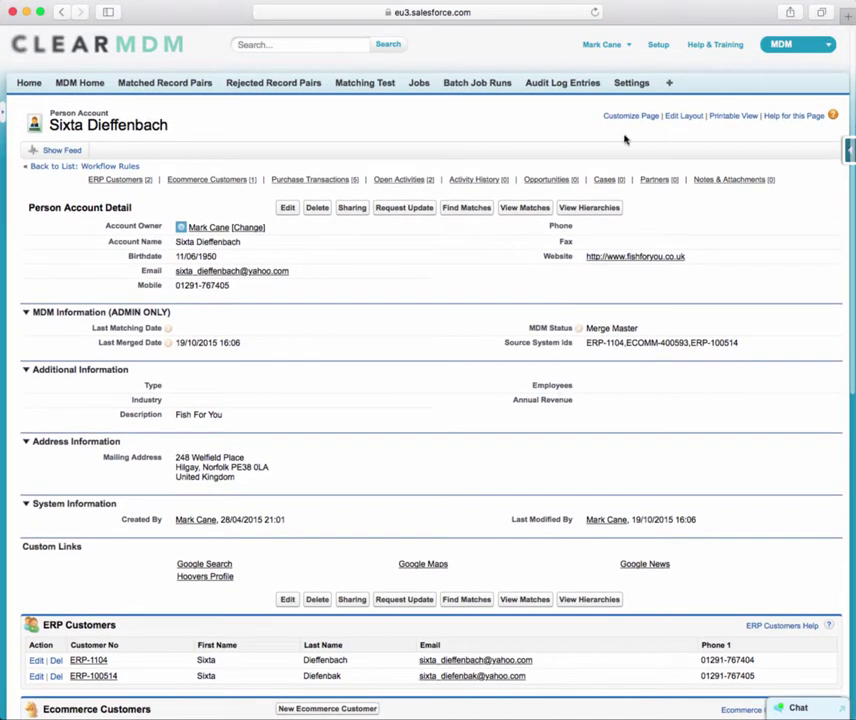
click(631, 86)
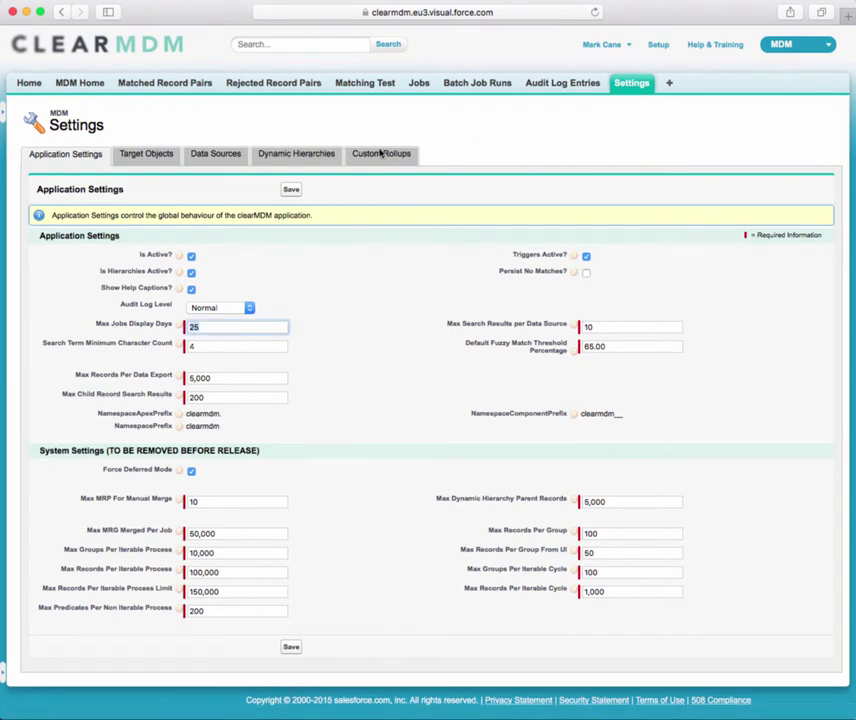
click(406, 161)
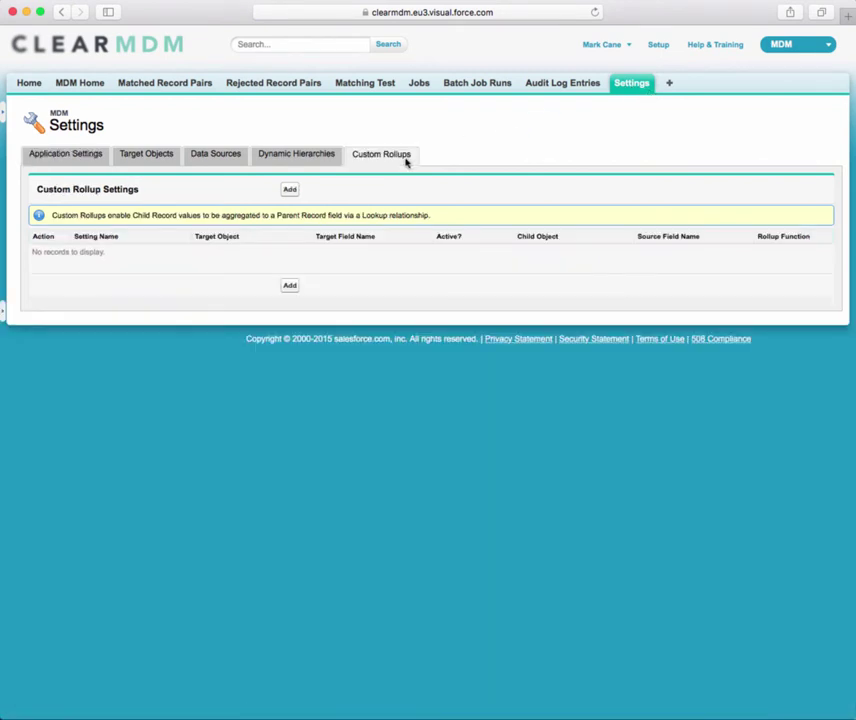
click(290, 191)
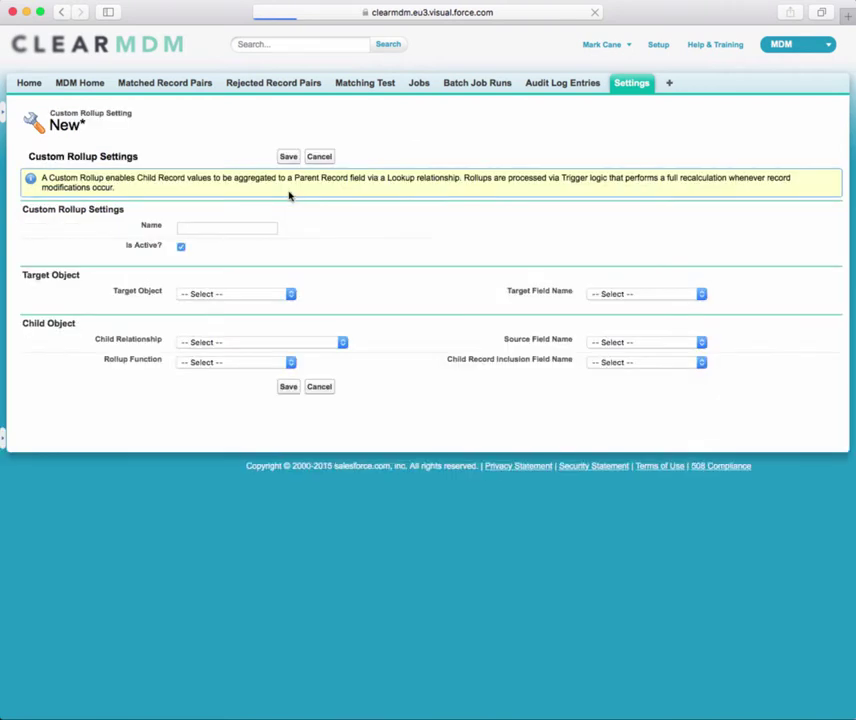
click(215, 226)
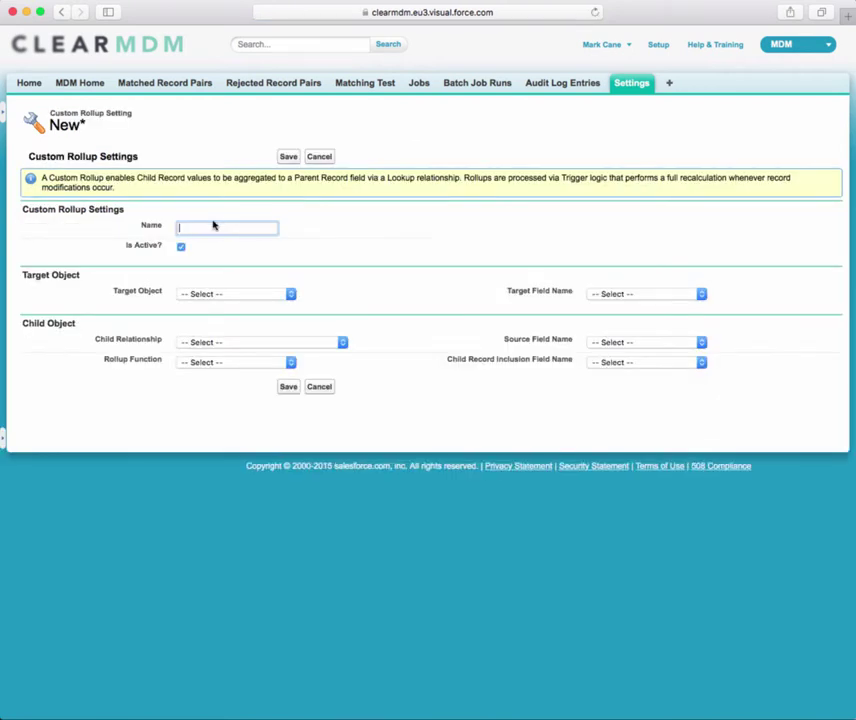
text(Annual Revenue)
Set the rollup's target object to Person Account and its target field to Annual Revenue.
click(220, 298)
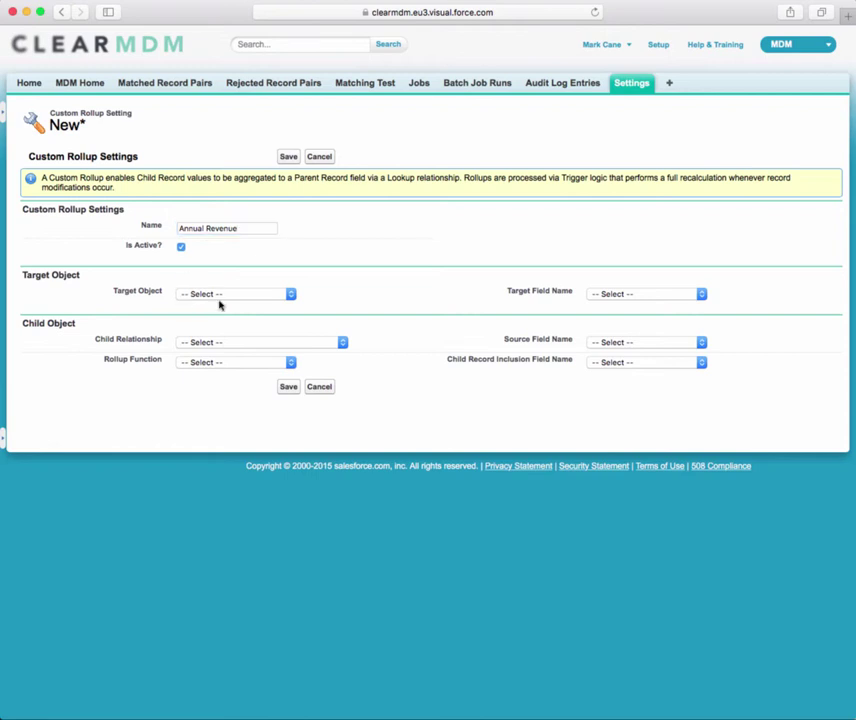
click(239, 298)
click(228, 309)
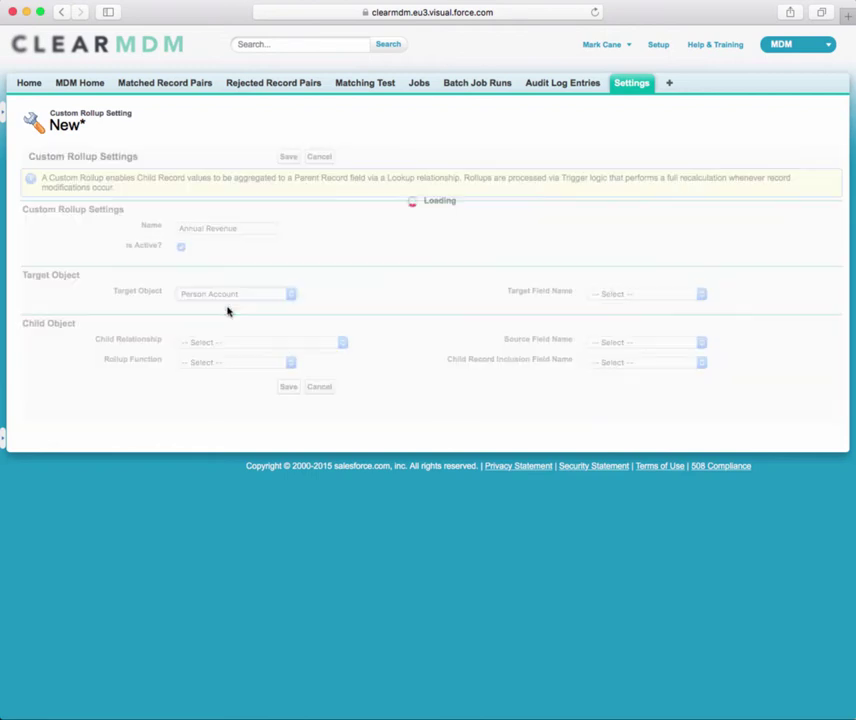
click(620, 295)
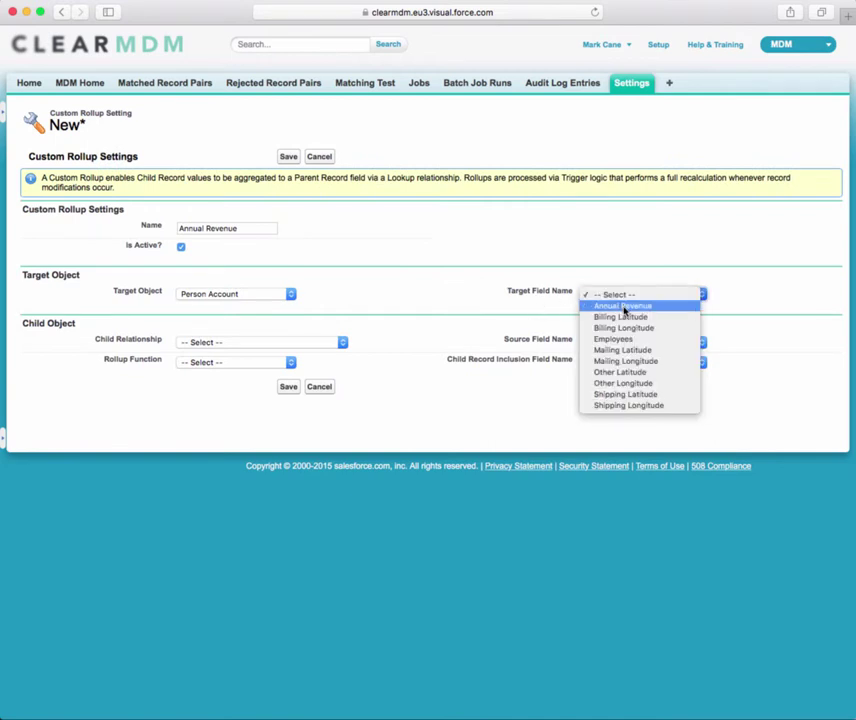
click(624, 308)
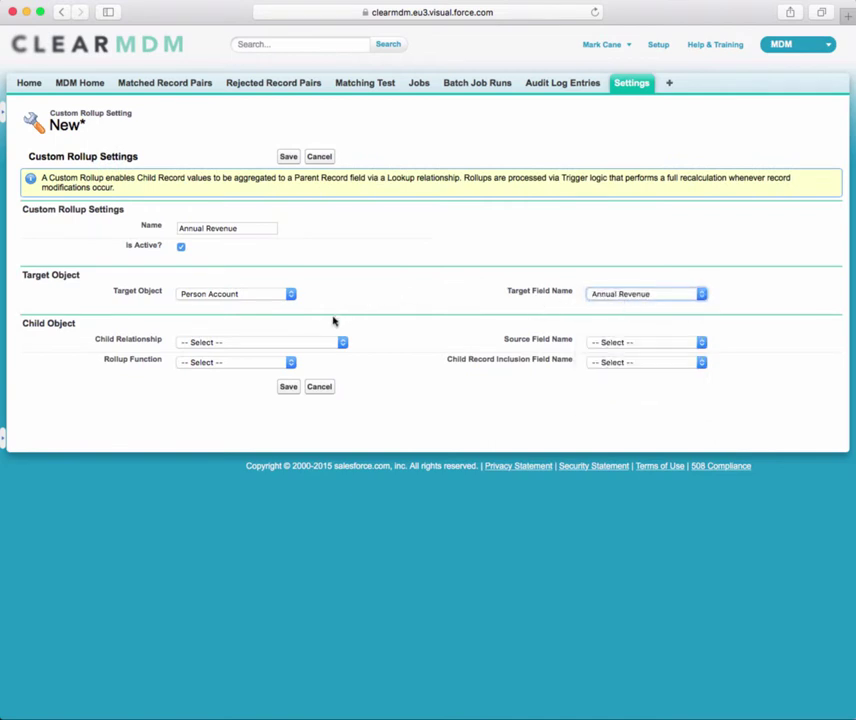
Define the rollup's child relationship as Purchase Transaction (Member_Transactions__r), using the SUM function on the Amount source field.
click(277, 343)
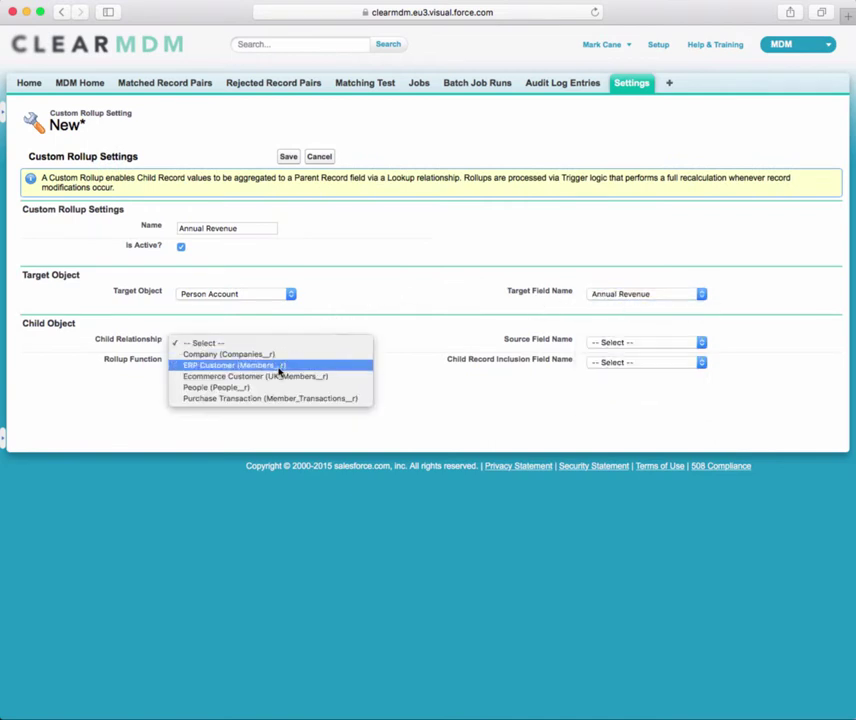
click(254, 399)
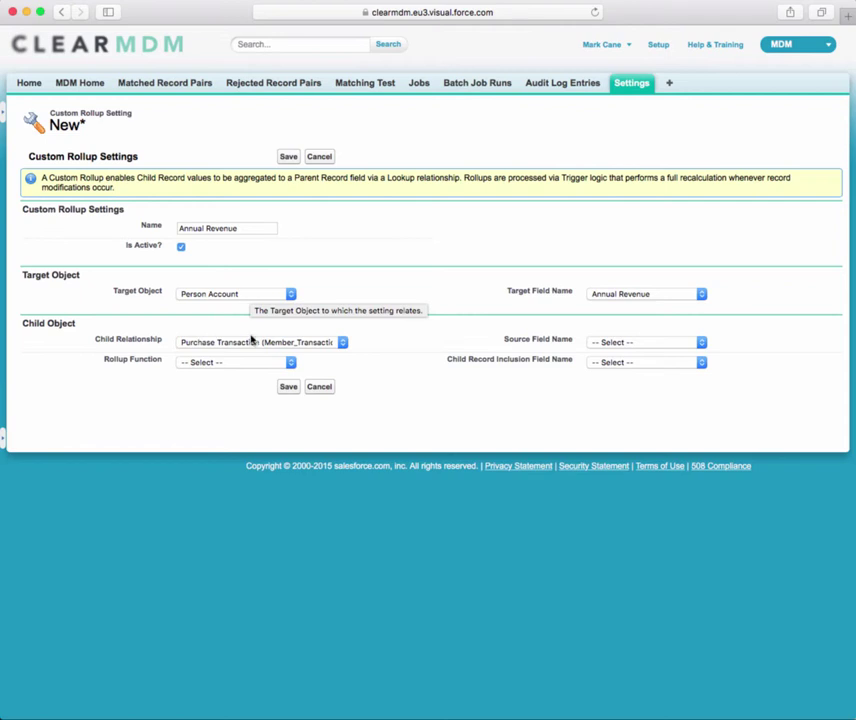
click(222, 362)
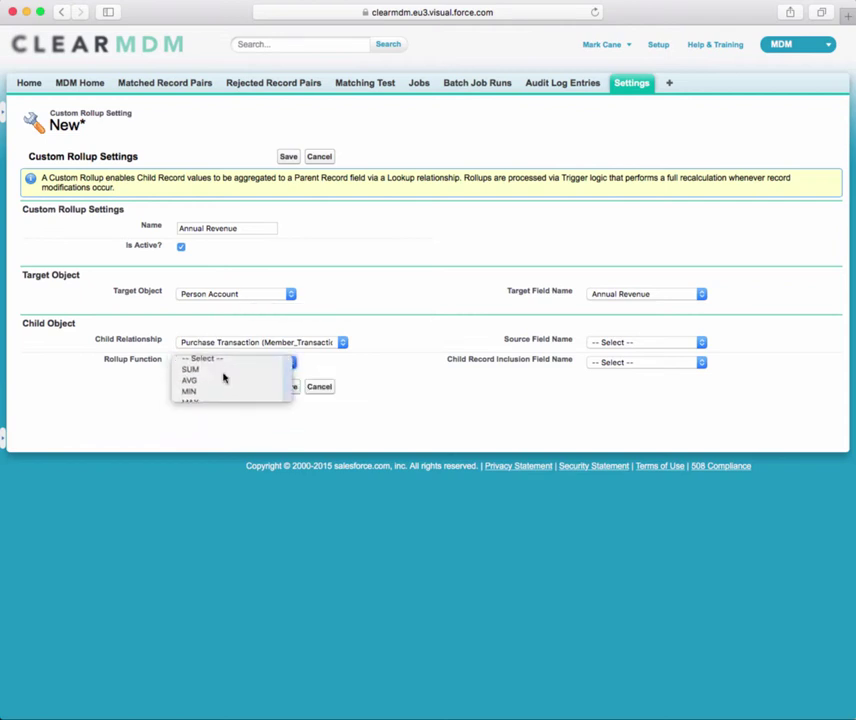
click(223, 375)
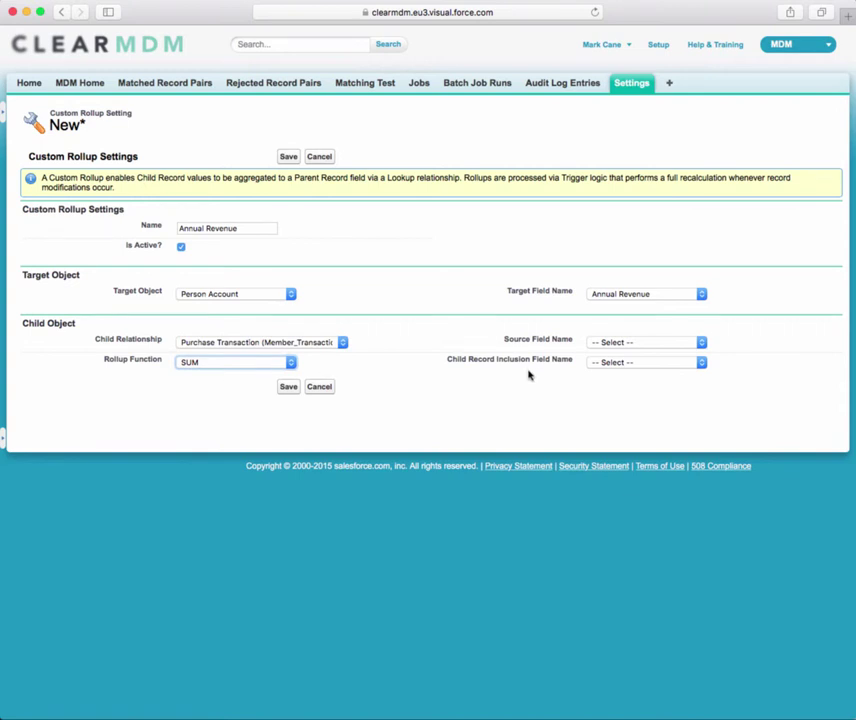
click(648, 344)
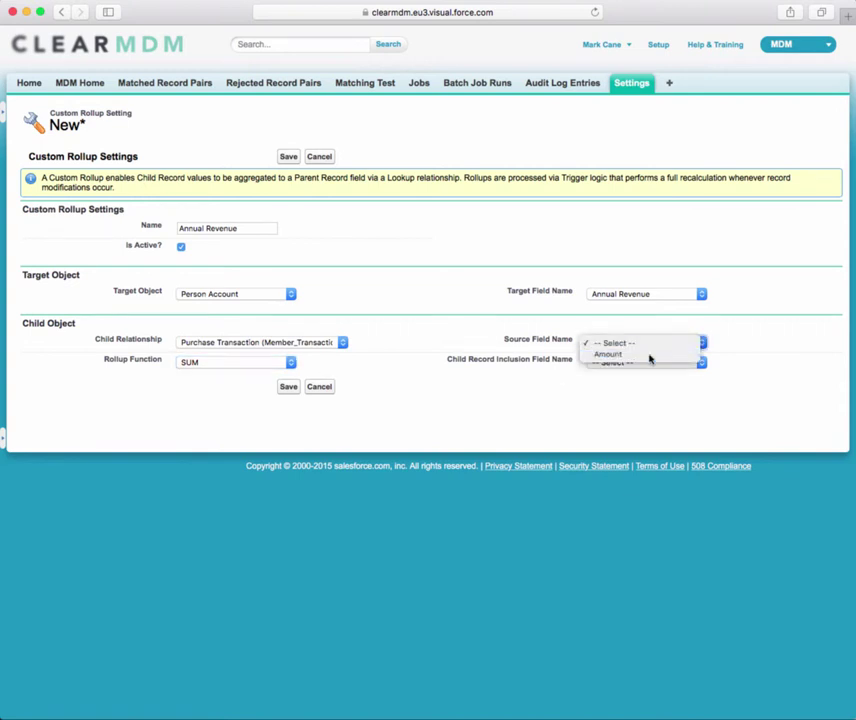
click(649, 355)
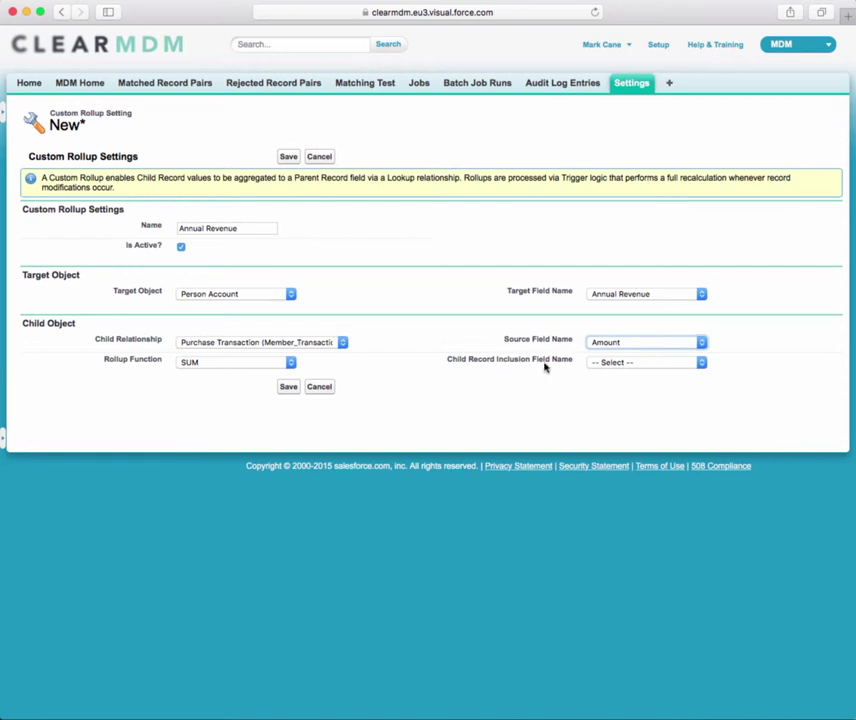
Leave the child record inclusion field unselected and save the custom rollup setting.
click(615, 364)
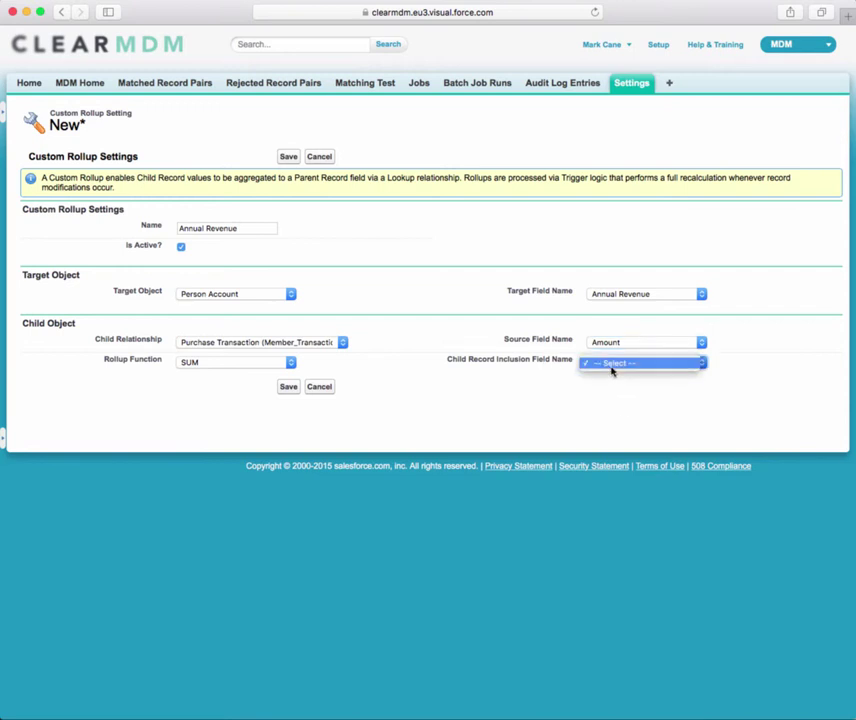
click(613, 368)
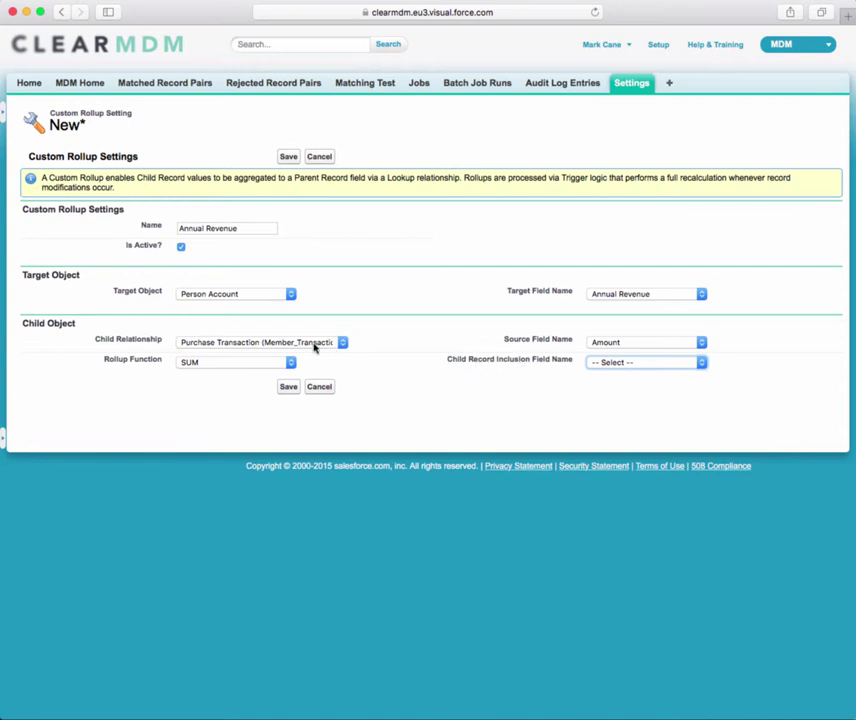
mouse_move(250, 344)
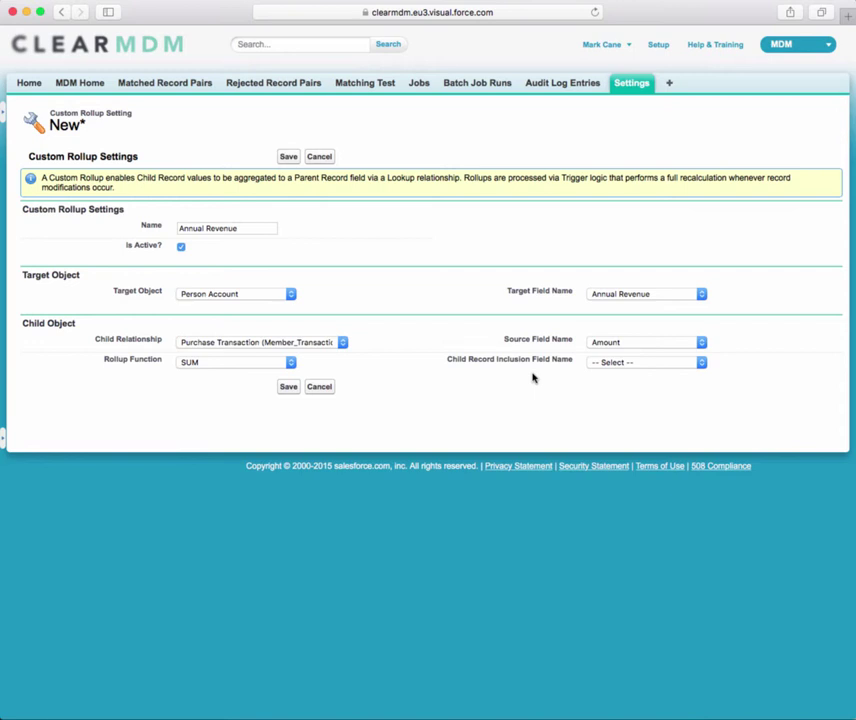
click(288, 389)
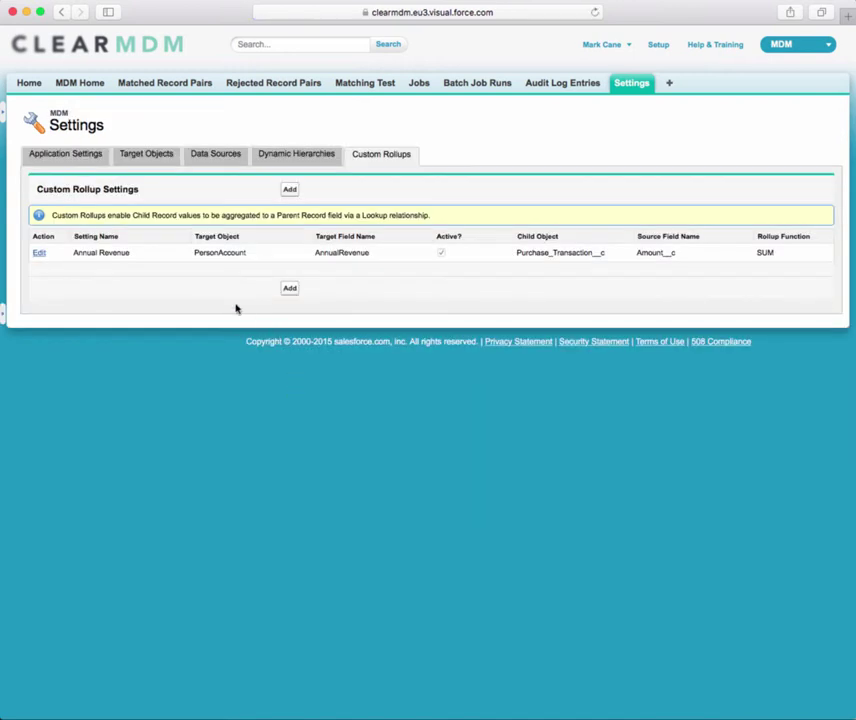
Schedule a Custom Rollup job for the PersonAccount object with the schedule set to Now.
click(422, 84)
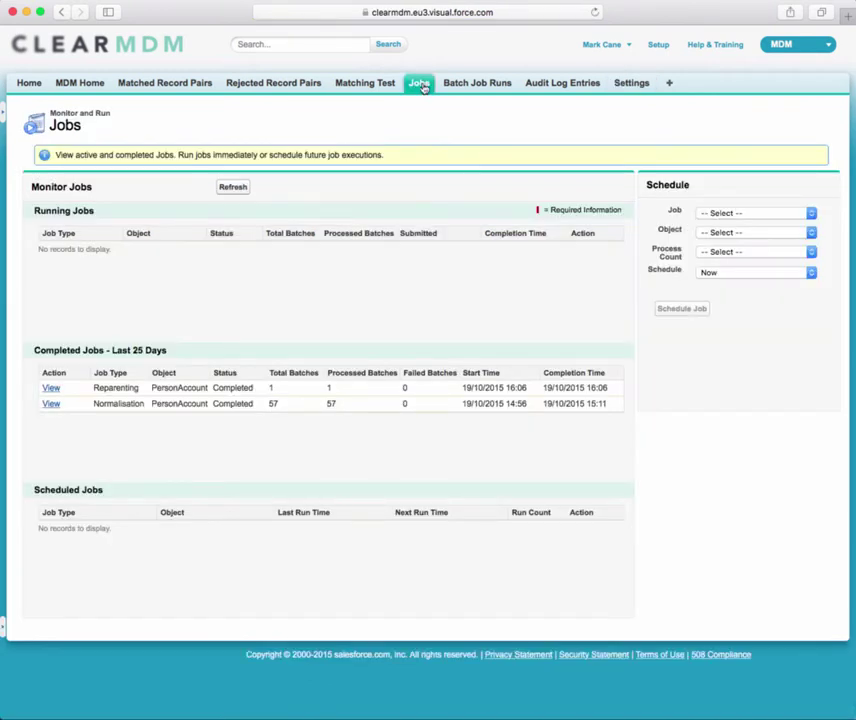
click(742, 212)
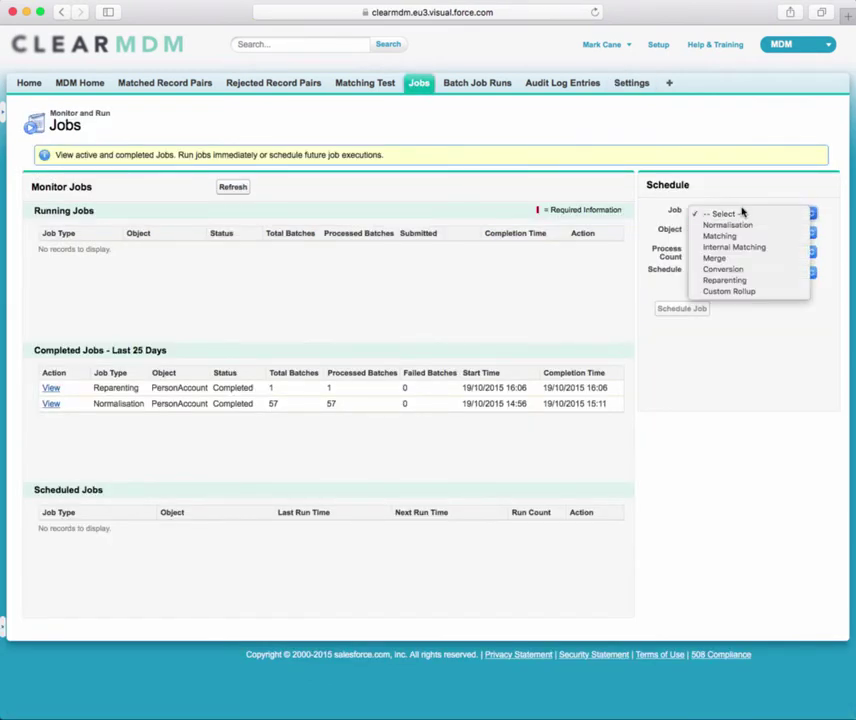
click(759, 292)
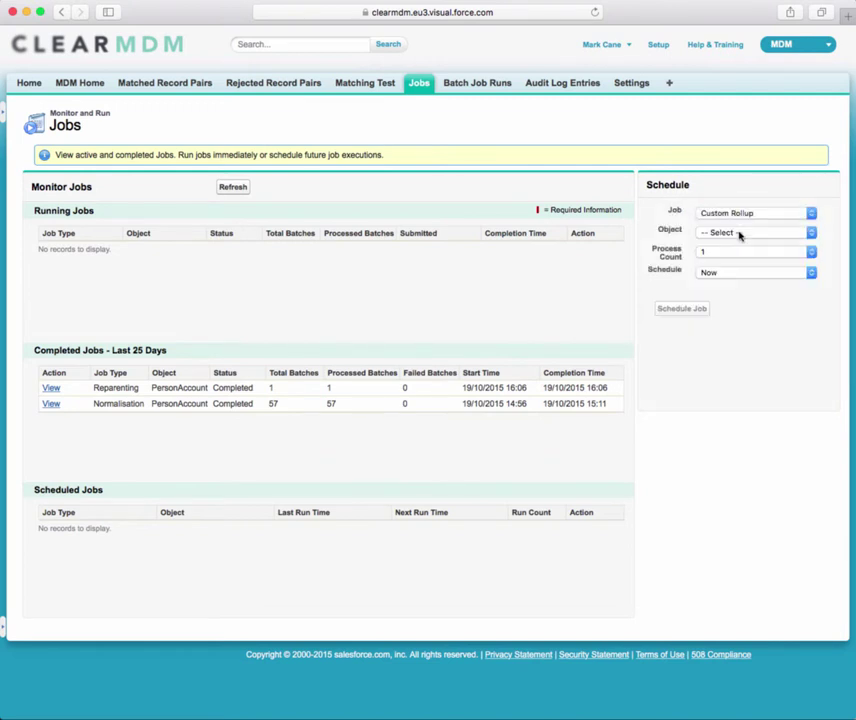
click(740, 233)
click(743, 244)
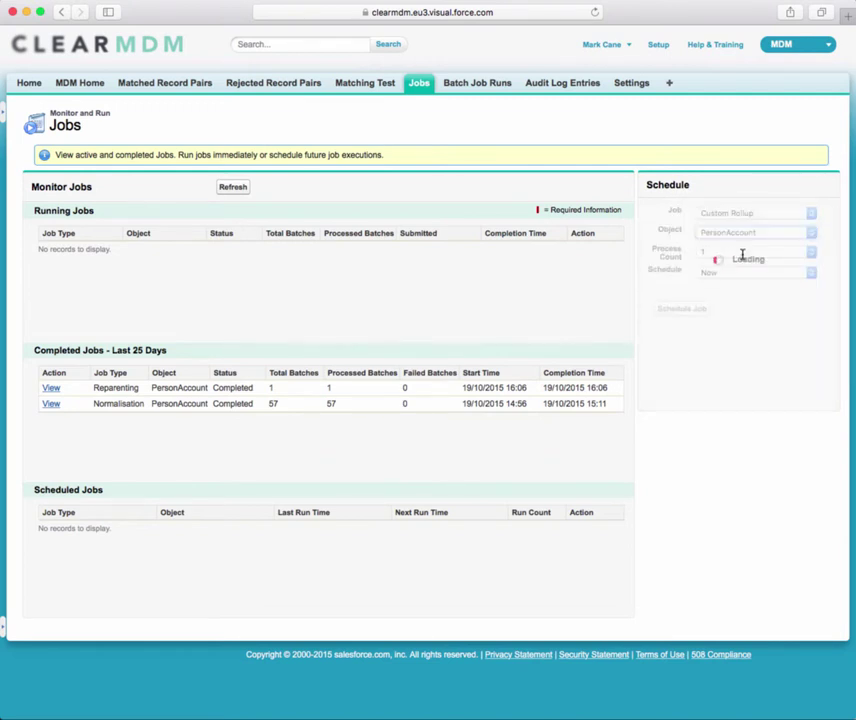
click(690, 309)
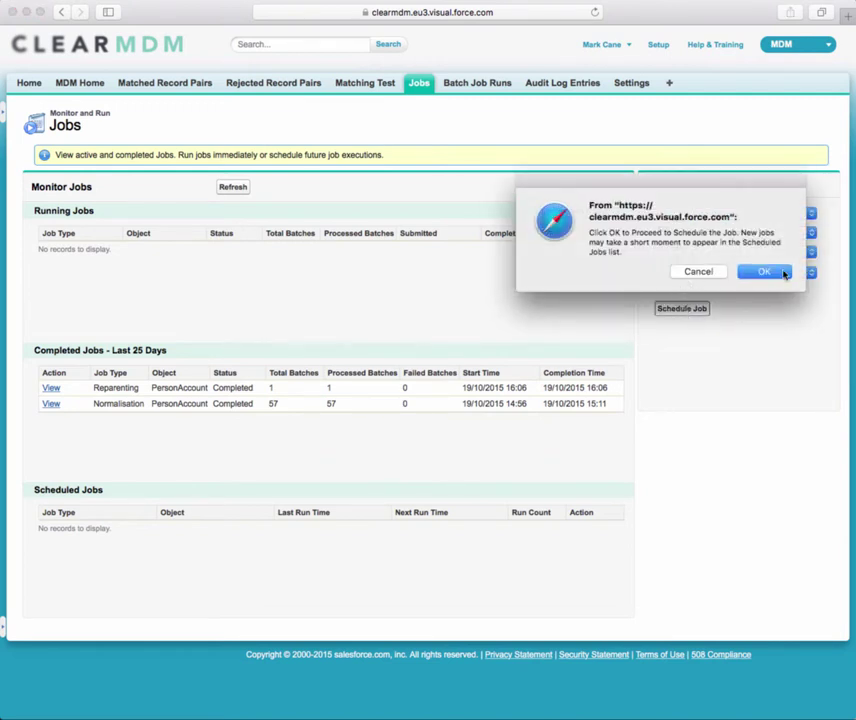
click(760, 271)
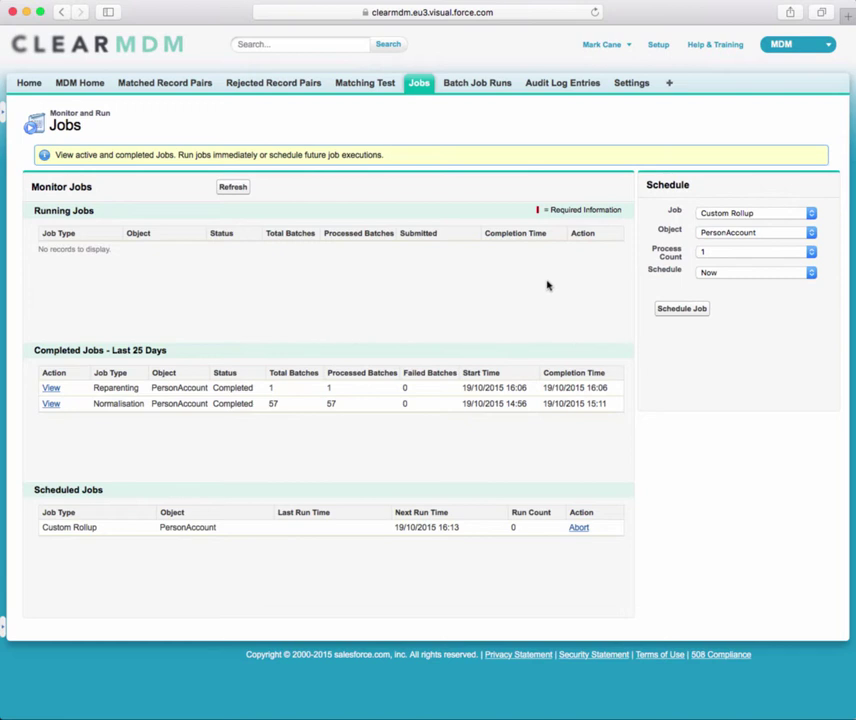
Refresh the job monitor repeatedly to follow the Custom Rollup job through to completion.
click(232, 187)
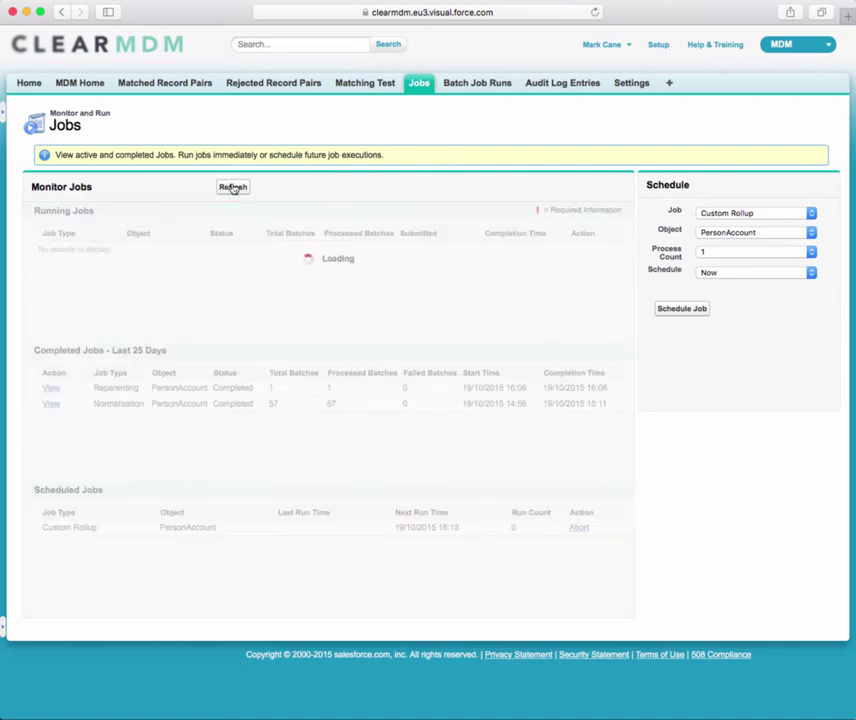
click(232, 187)
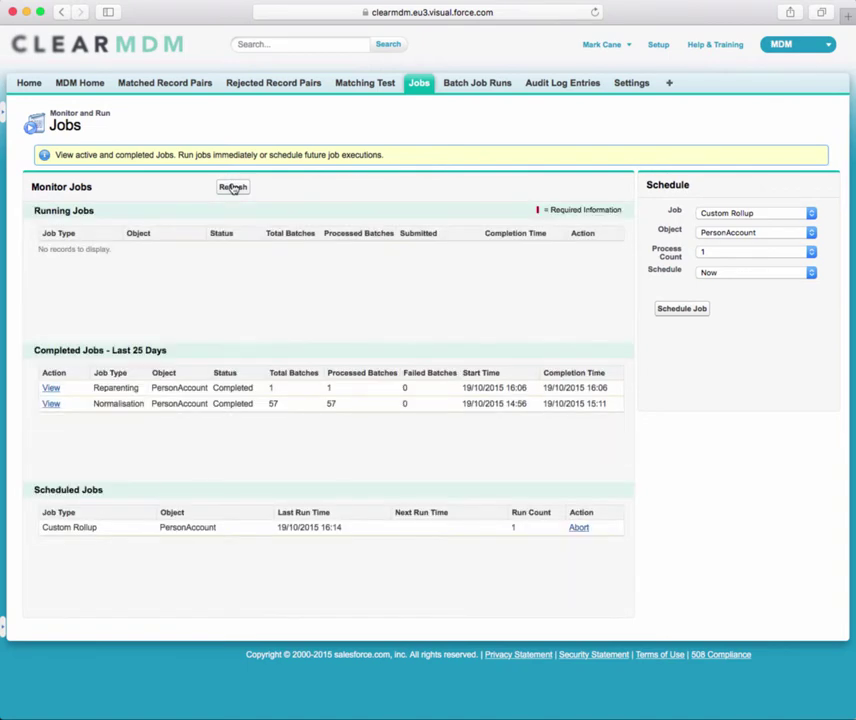
click(232, 187)
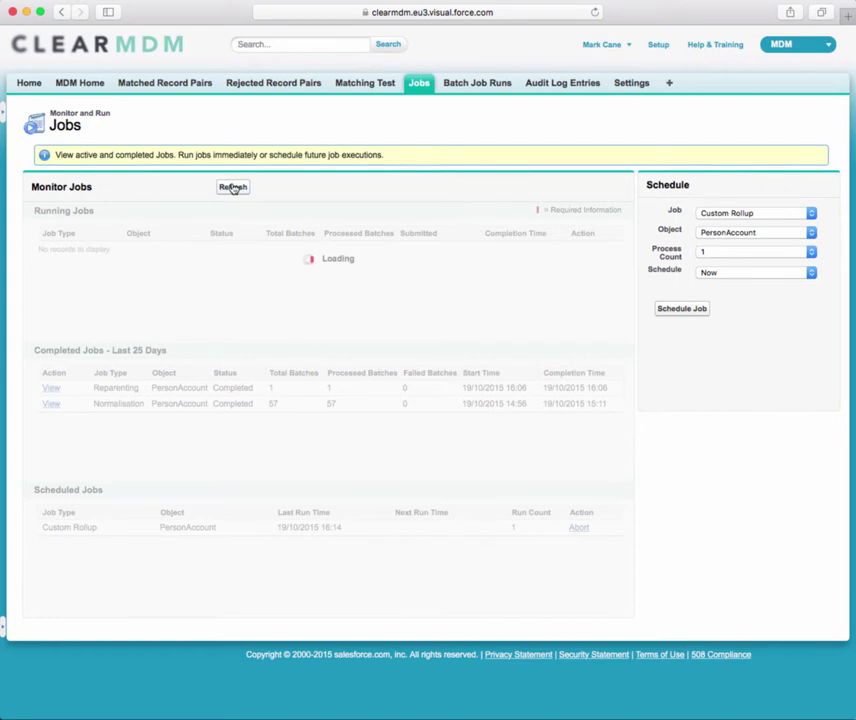
click(232, 188)
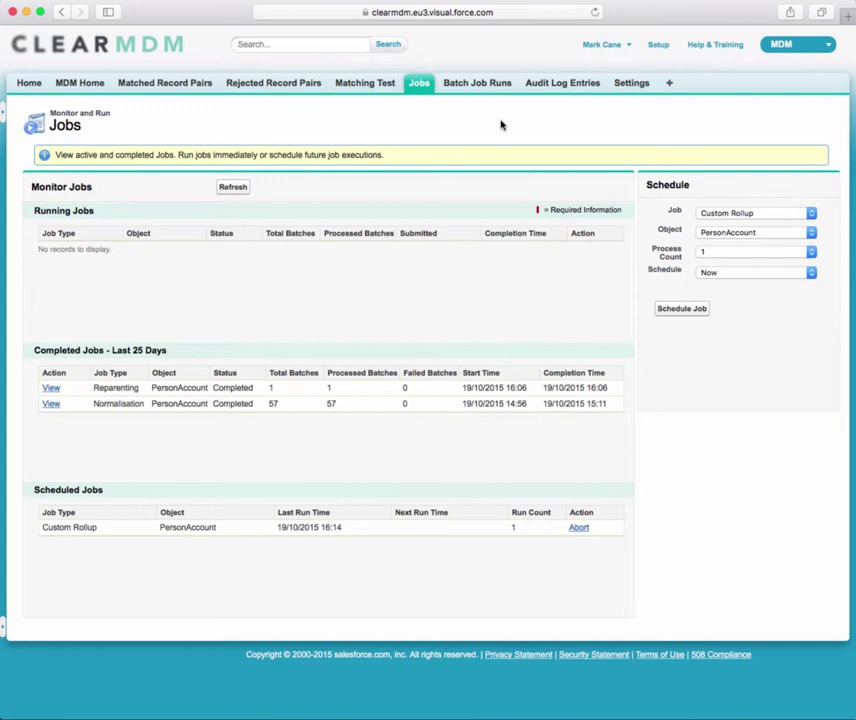
click(231, 190)
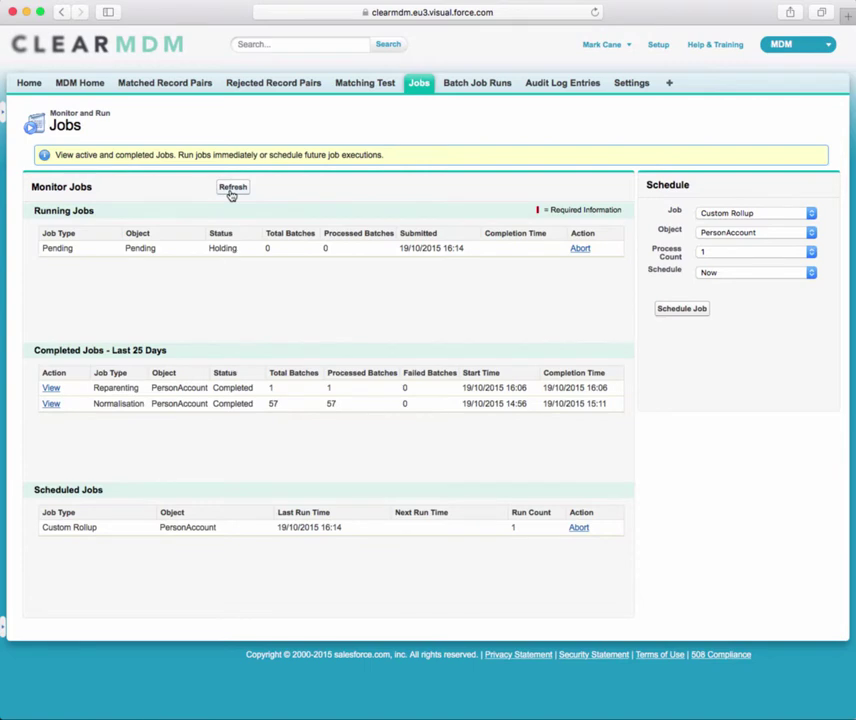
click(231, 190)
click(231, 190)
click(231, 190)
click(231, 190)
click(231, 190)
click(240, 191)
click(238, 189)
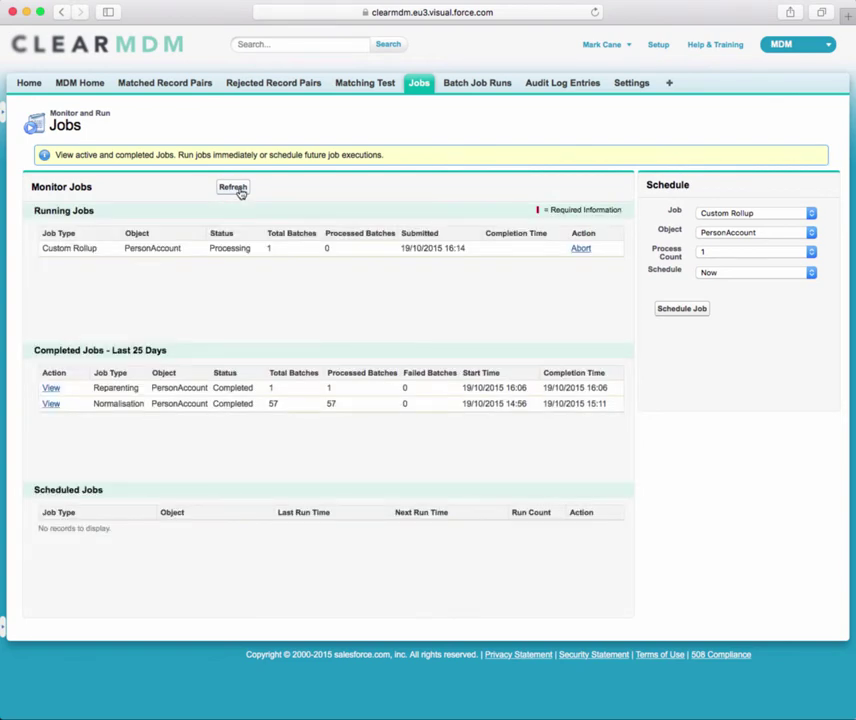
click(240, 191)
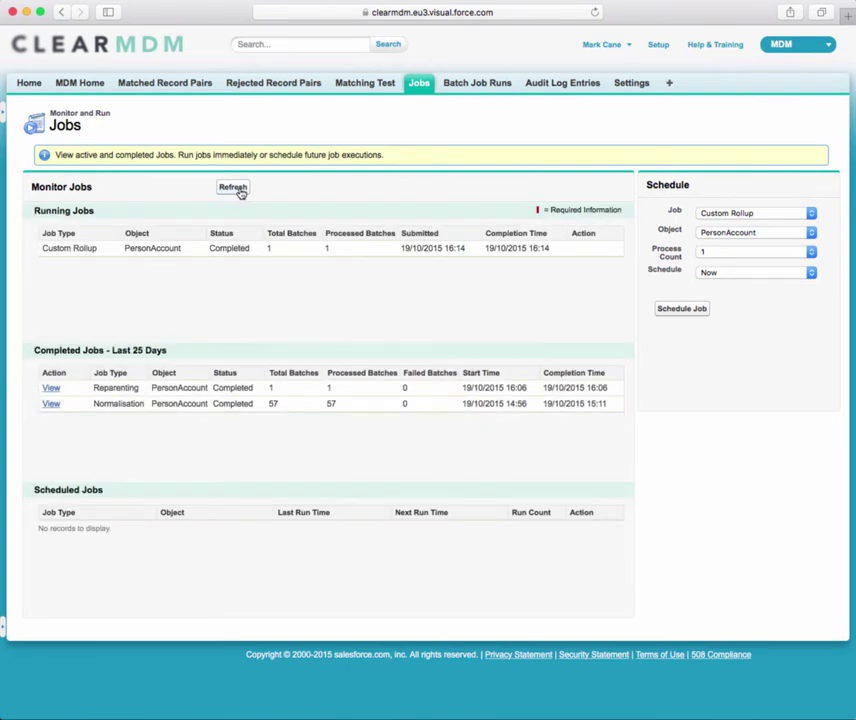
Refresh the job monitor a final time and open the merged master person account by searching for the customer's first name.
click(240, 191)
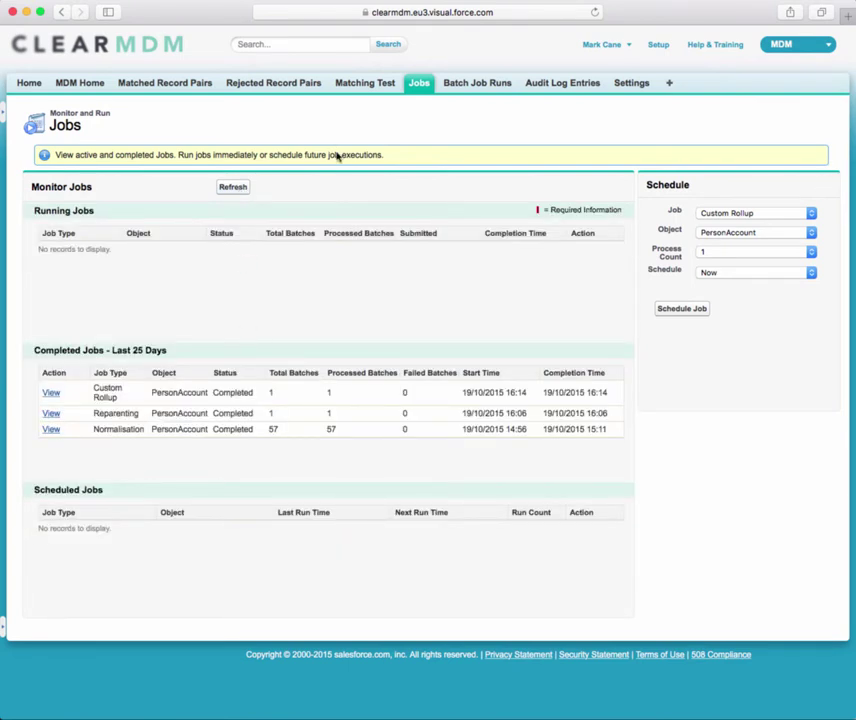
click(331, 44)
text(si)
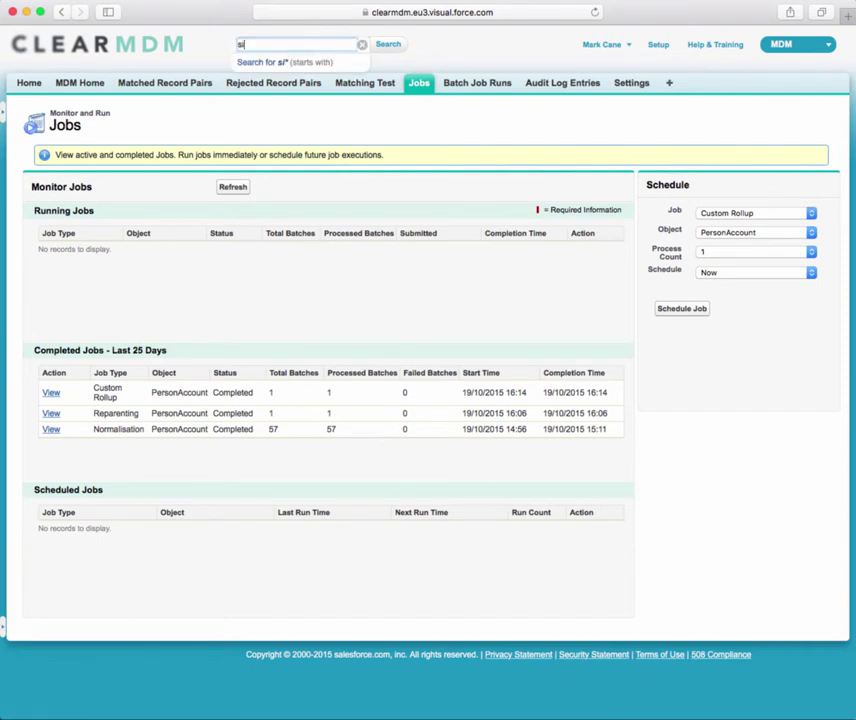
text(xta)
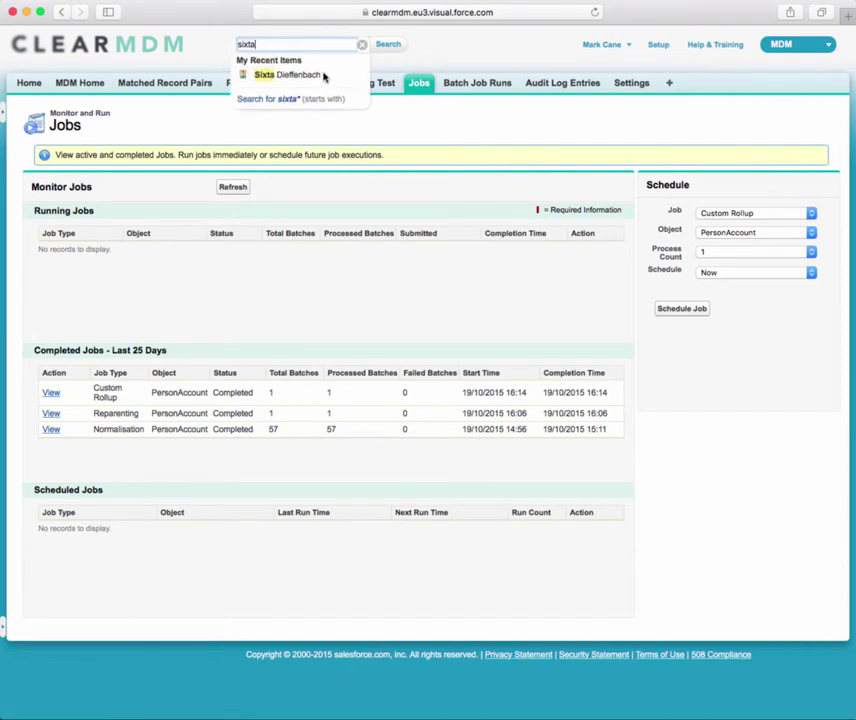
click(322, 75)
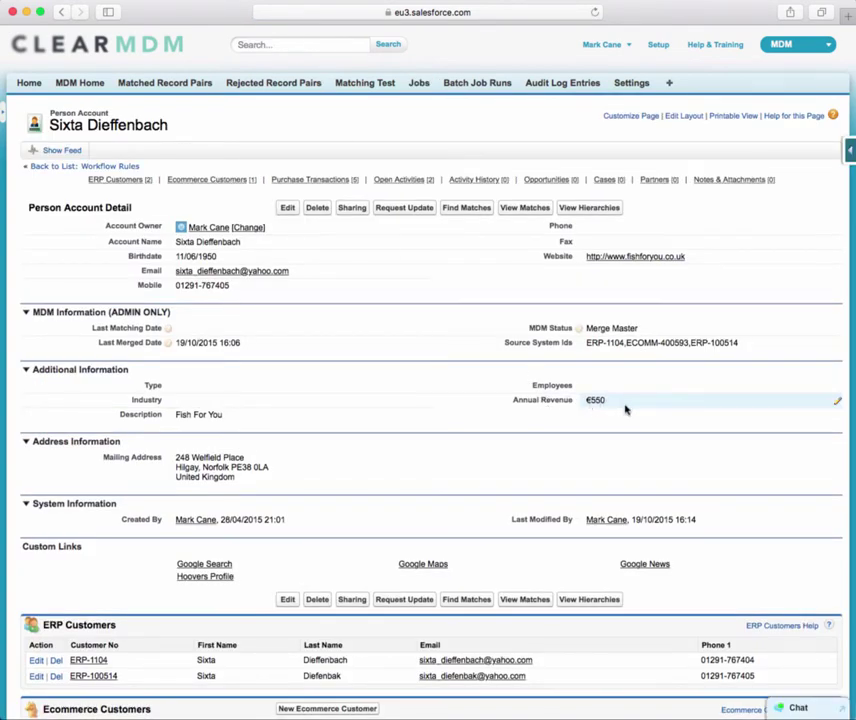
Compare the Annual Revenue on the master person account with the amounts of its related Purchase Transactions.
scroll(625, 407, down, 5)
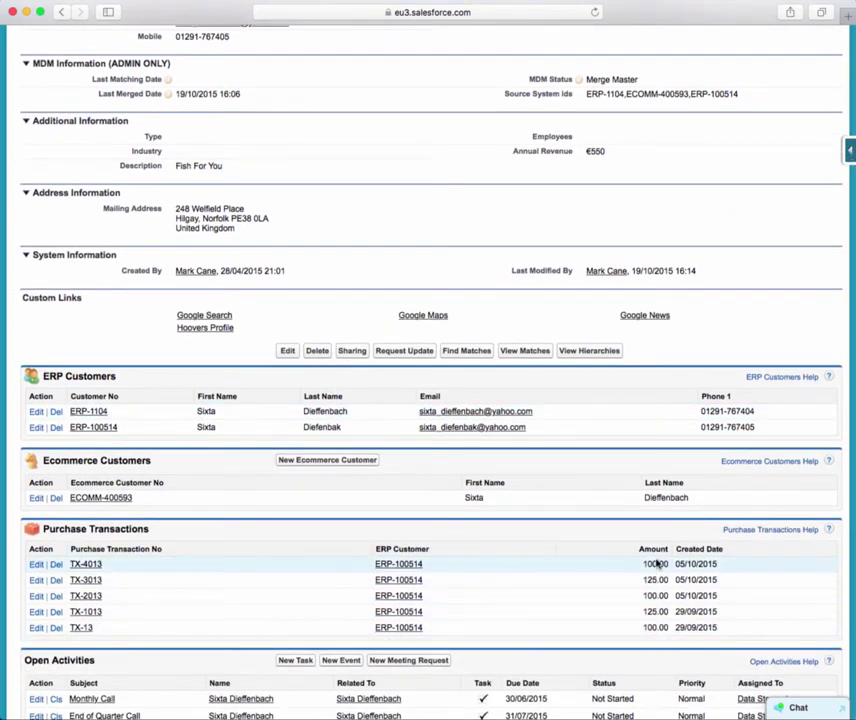
scroll(642, 455, up, 1)
scroll(642, 455, up, 5)
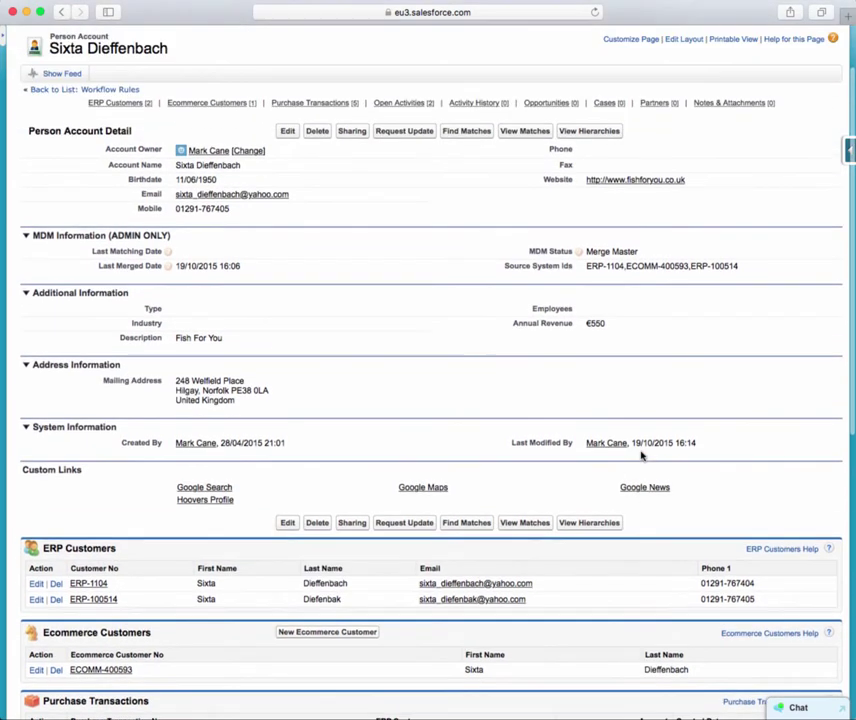